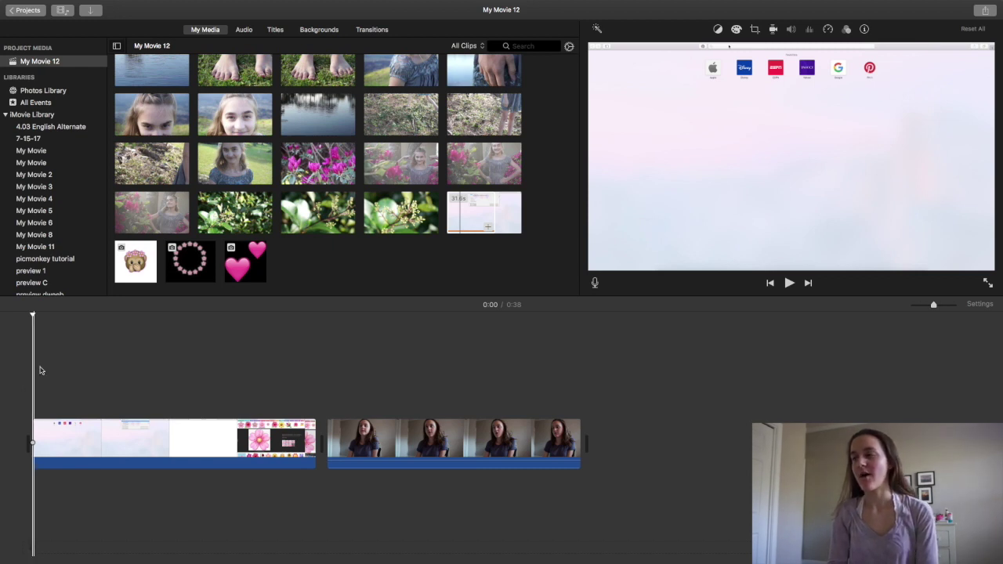
- Select the 18.2-second face-cam clip that follows the screen recording
click(546, 440)
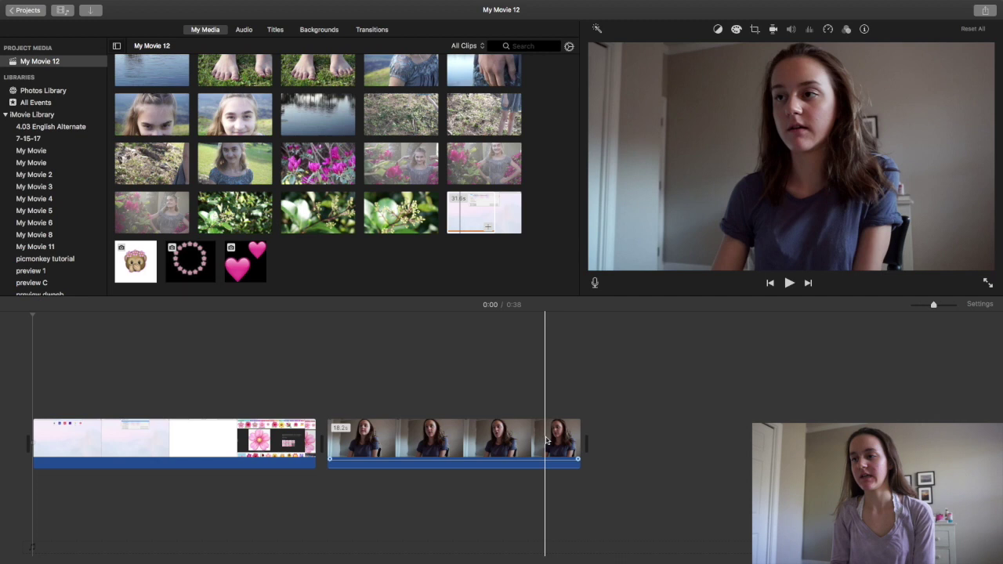
- Stack the face-cam clip over the screen recording as a Picture in Picture inset, bottom-right
drag(546, 440, 232, 387)
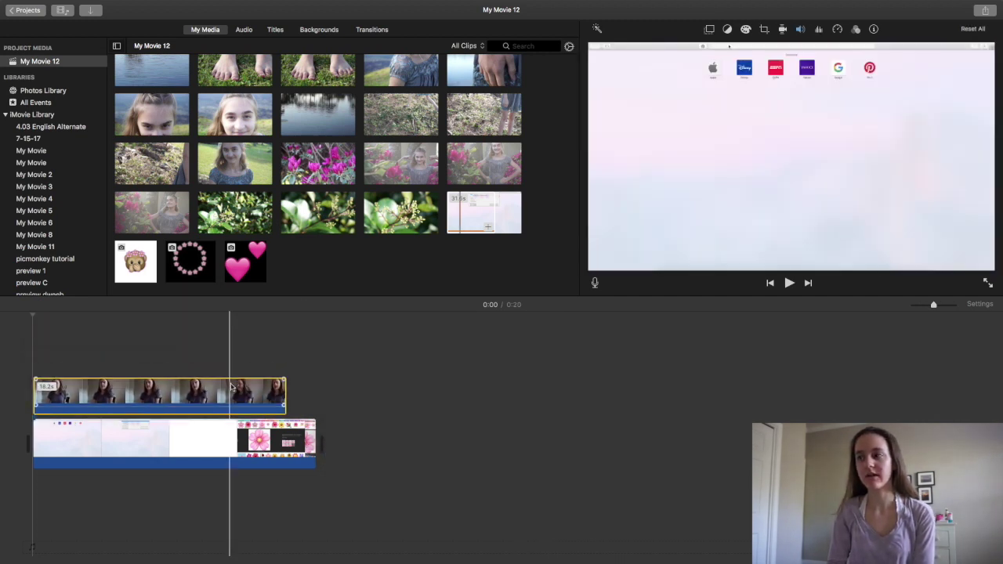
click(164, 432)
click(209, 408)
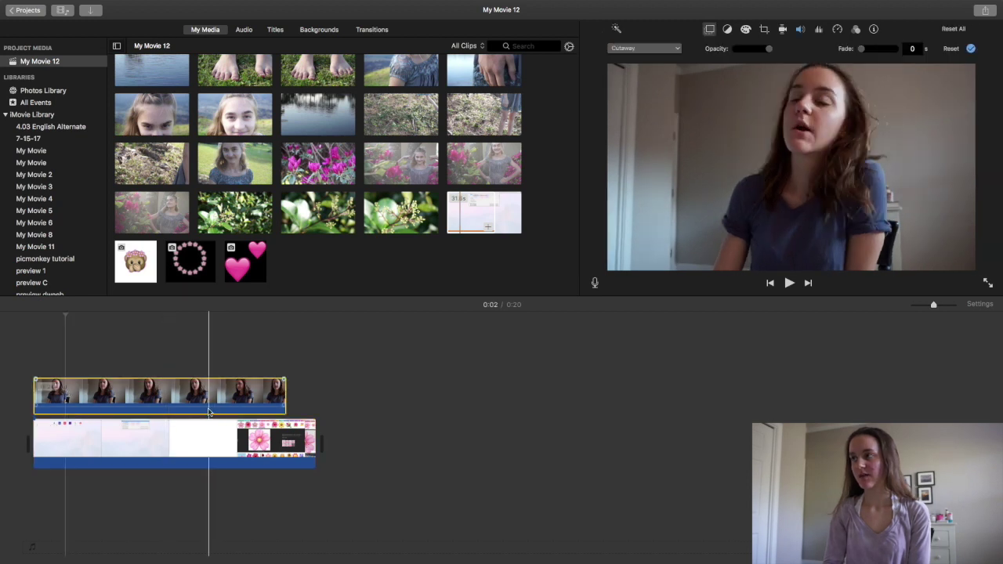
click(234, 390)
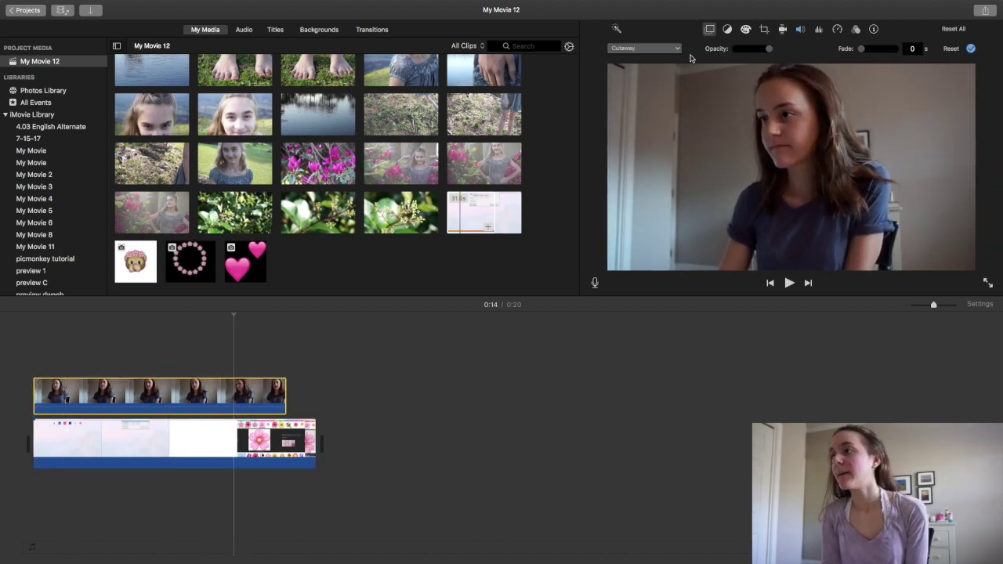
click(640, 48)
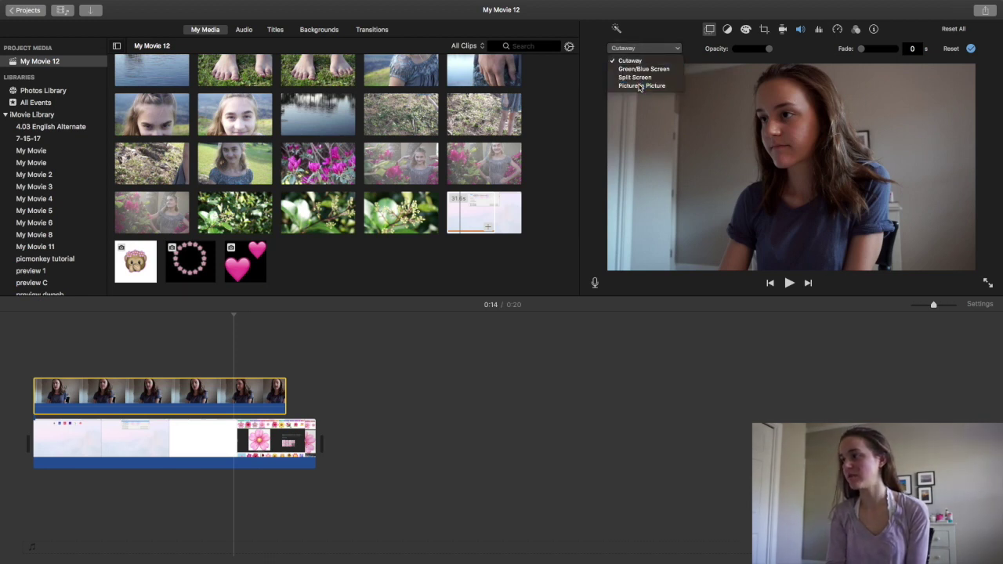
click(638, 85)
drag(865, 125, 889, 254)
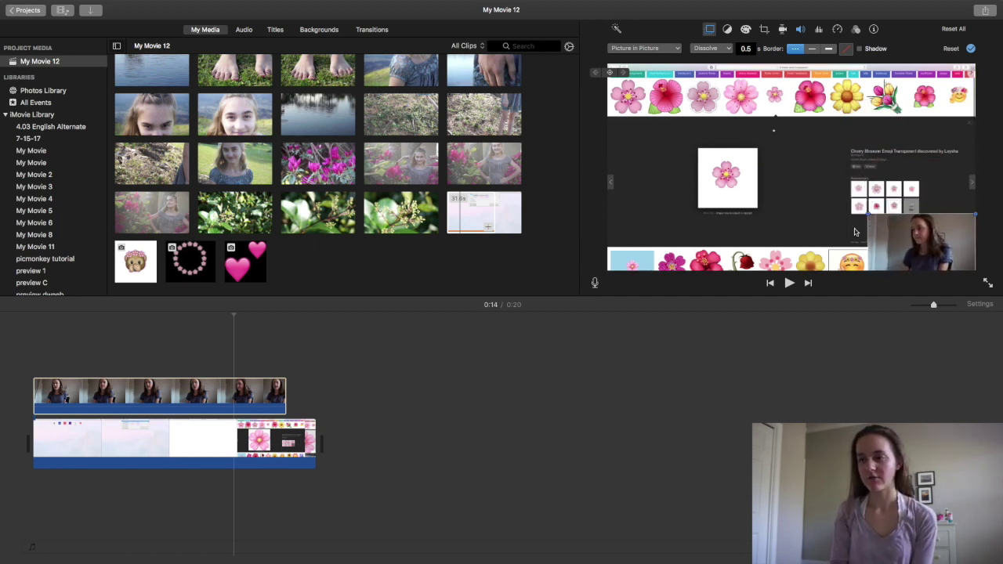
- Extend the face-cam inset to the end of the screen recording and play it back
click(740, 429)
click(260, 392)
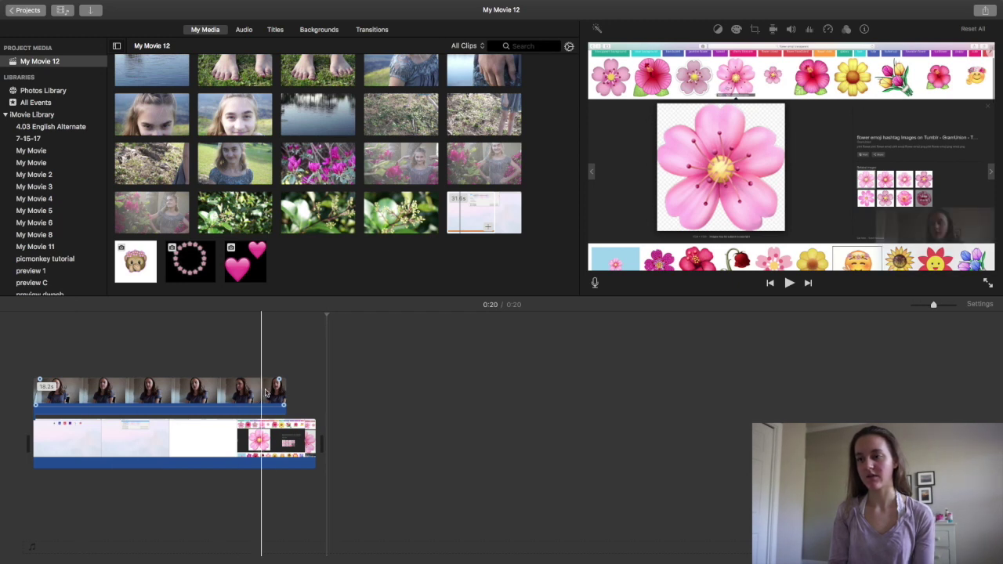
drag(285, 389, 311, 388)
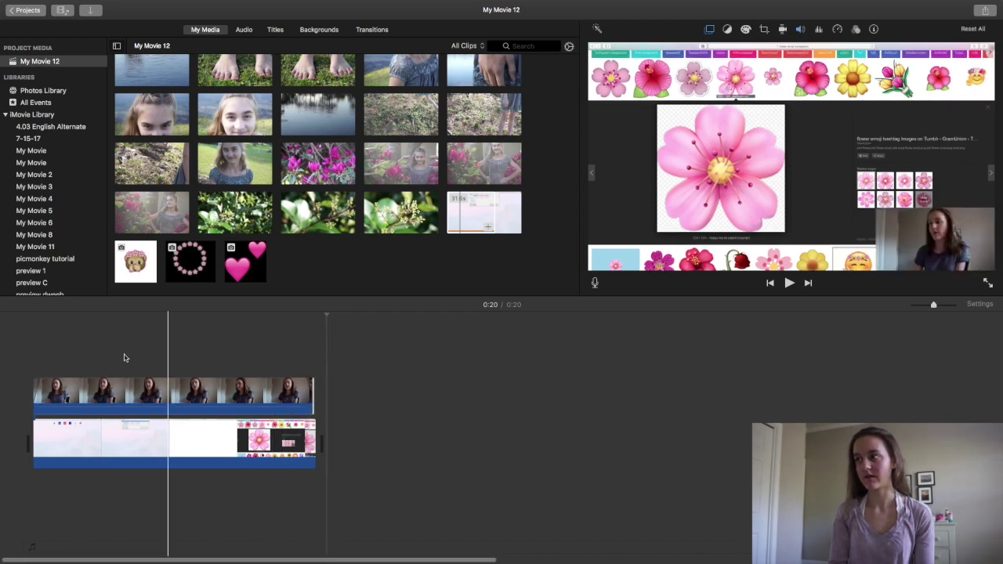
click(23, 356)
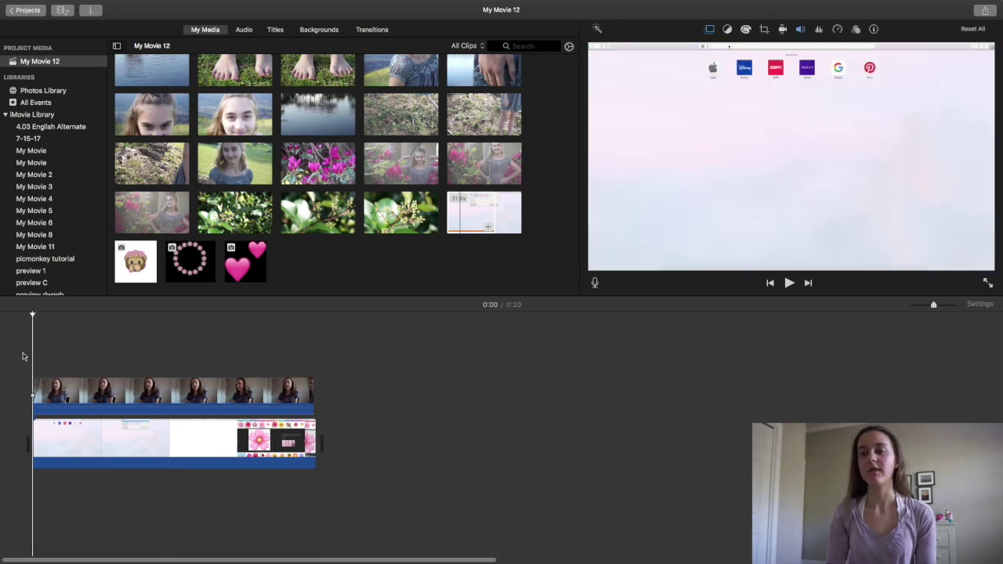
key(space)
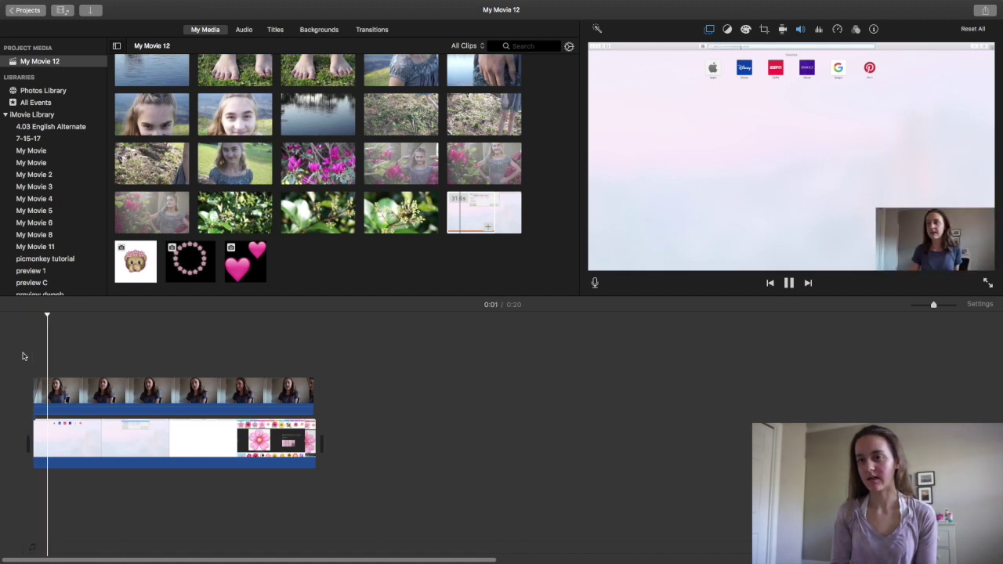
click(153, 397)
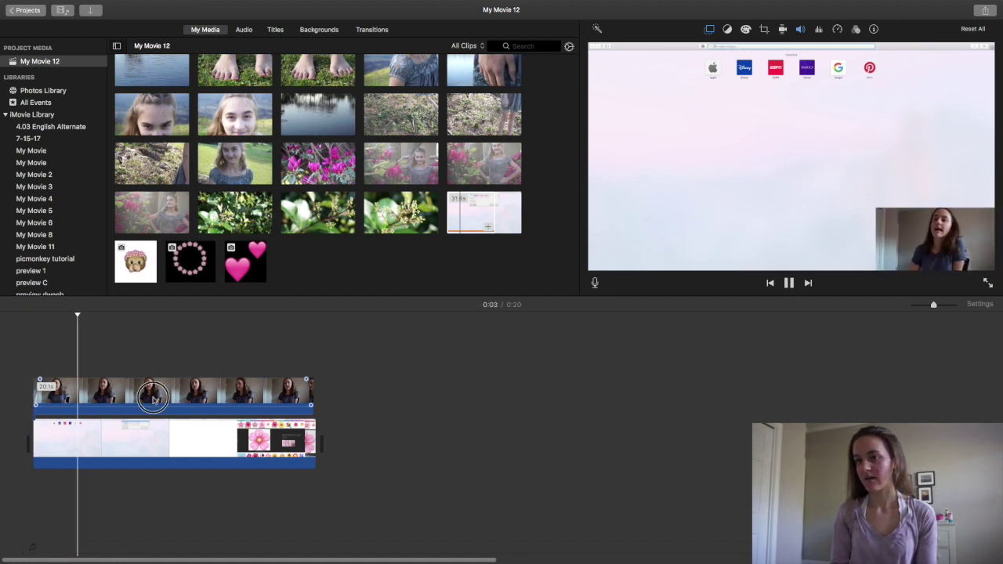
click(26, 373)
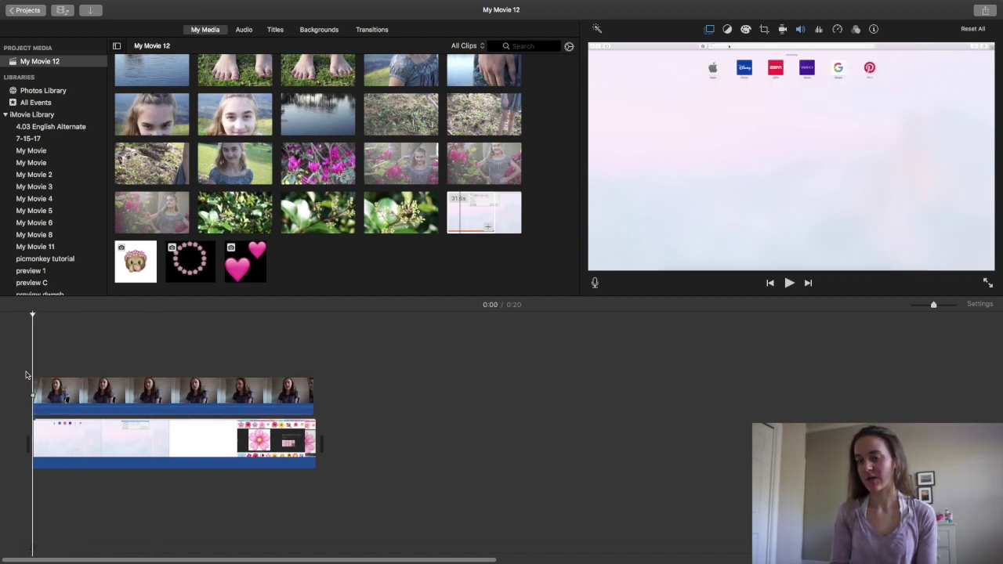
key(space)
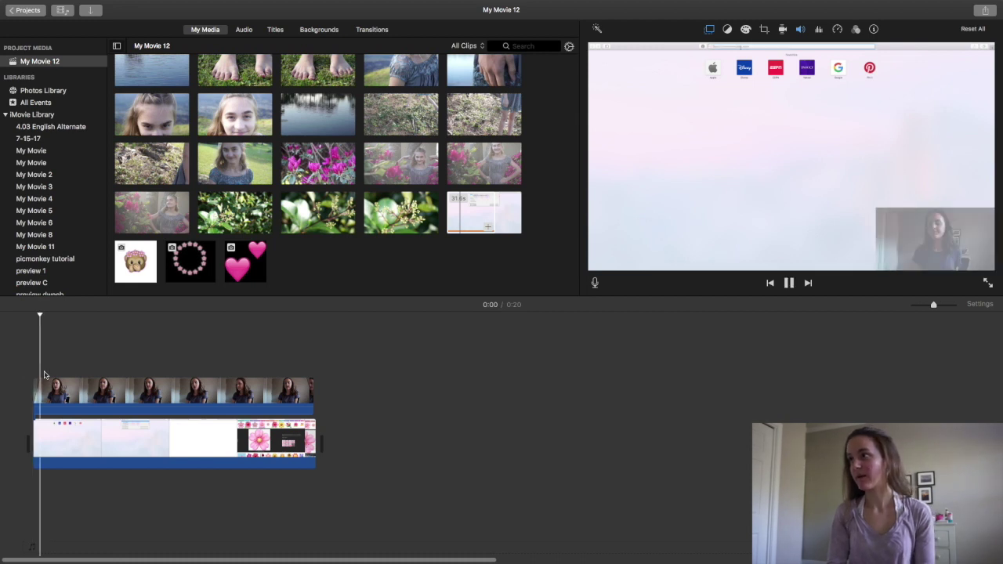
click(45, 388)
key(space)
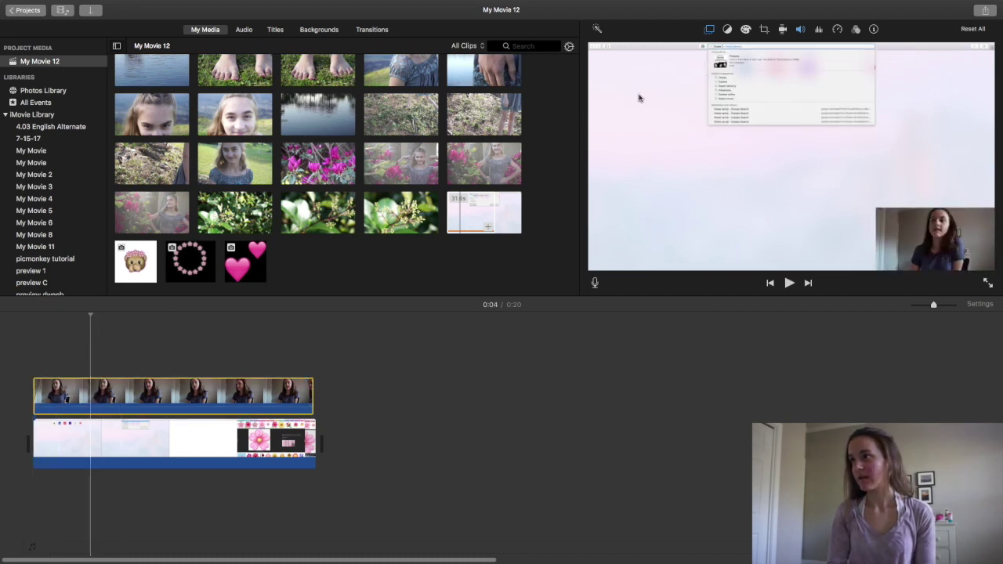
- Try the Swap inset transition, revert to Zoom, and replay the project from the start
click(709, 30)
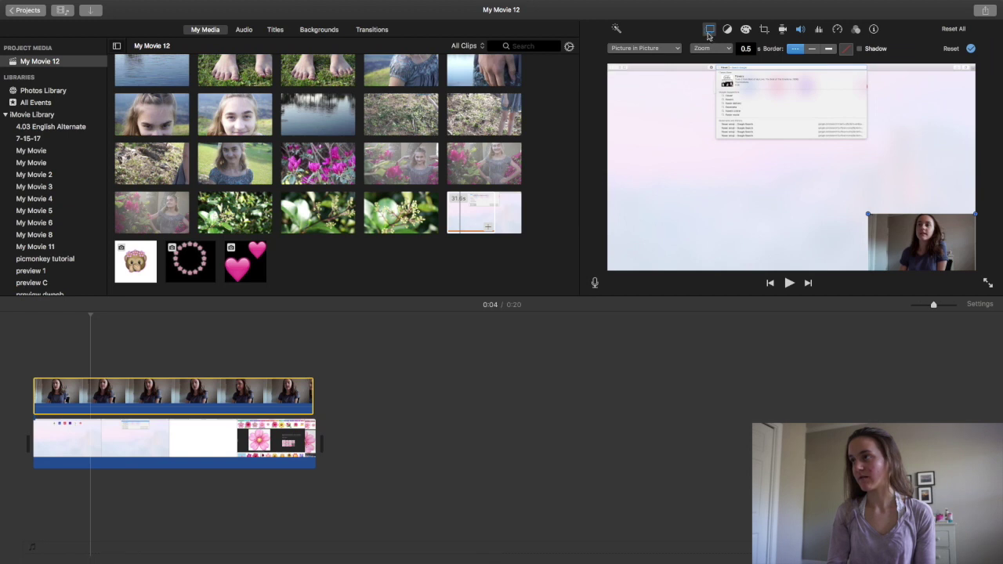
click(709, 30)
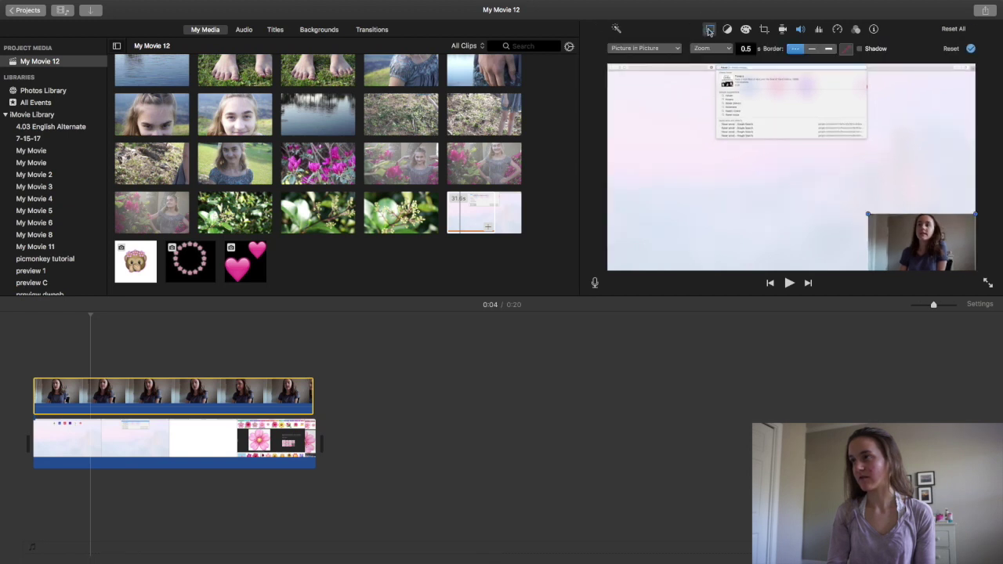
click(662, 48)
click(709, 49)
click(709, 48)
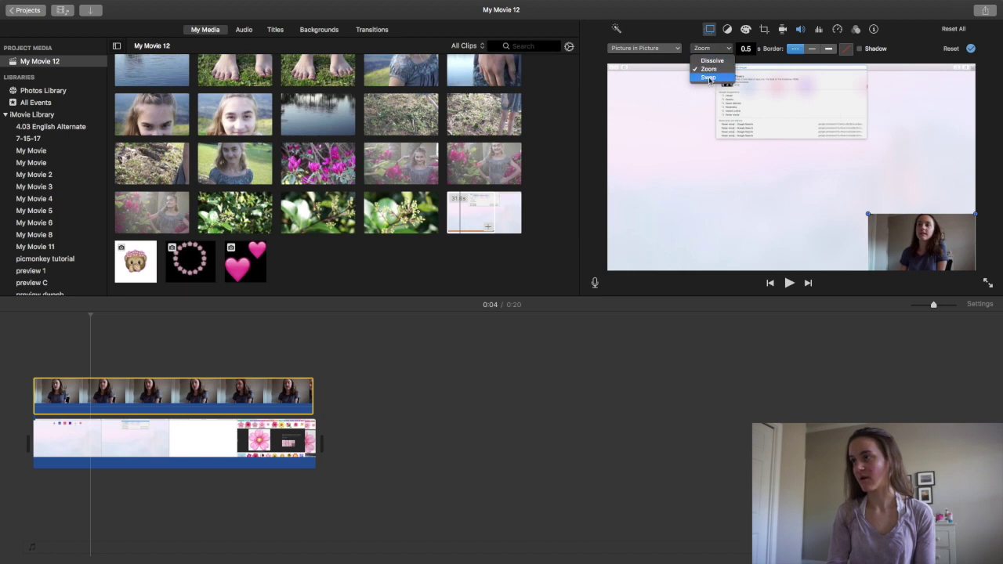
click(709, 78)
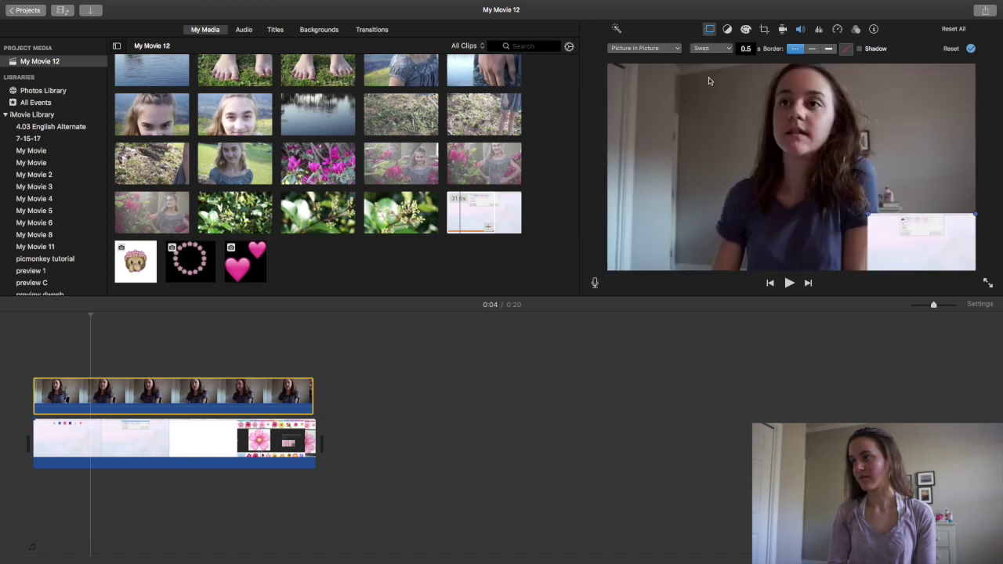
click(708, 50)
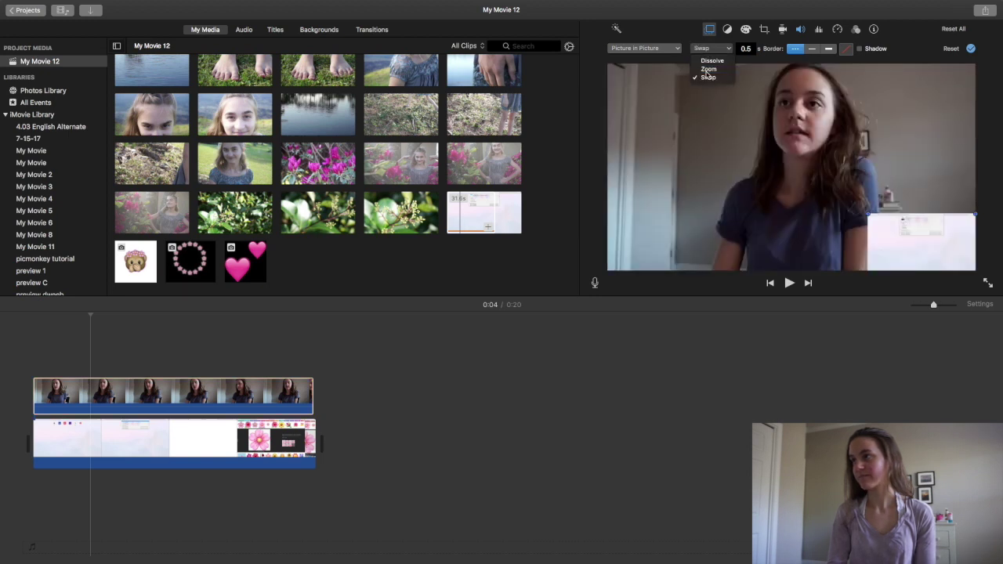
click(708, 68)
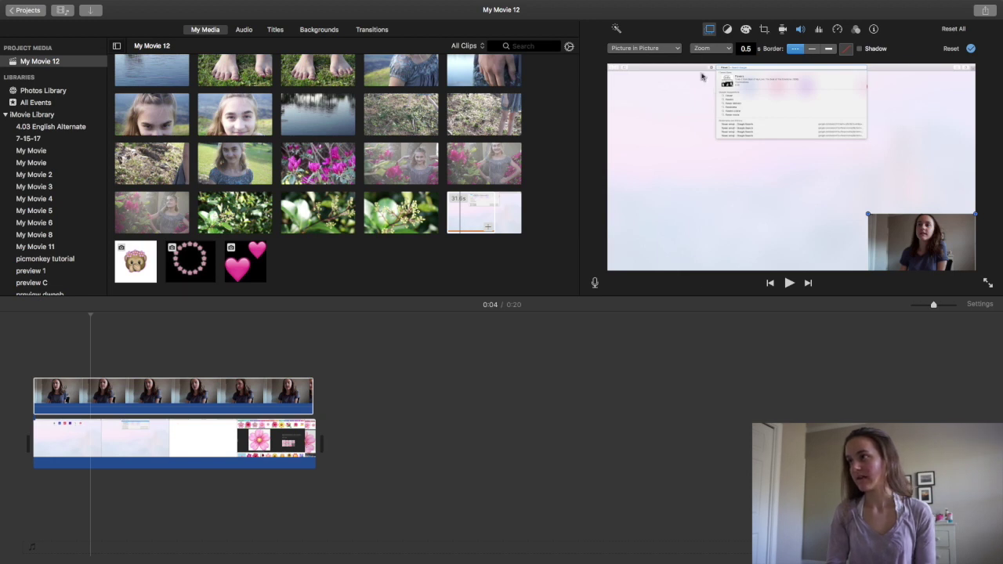
click(16, 365)
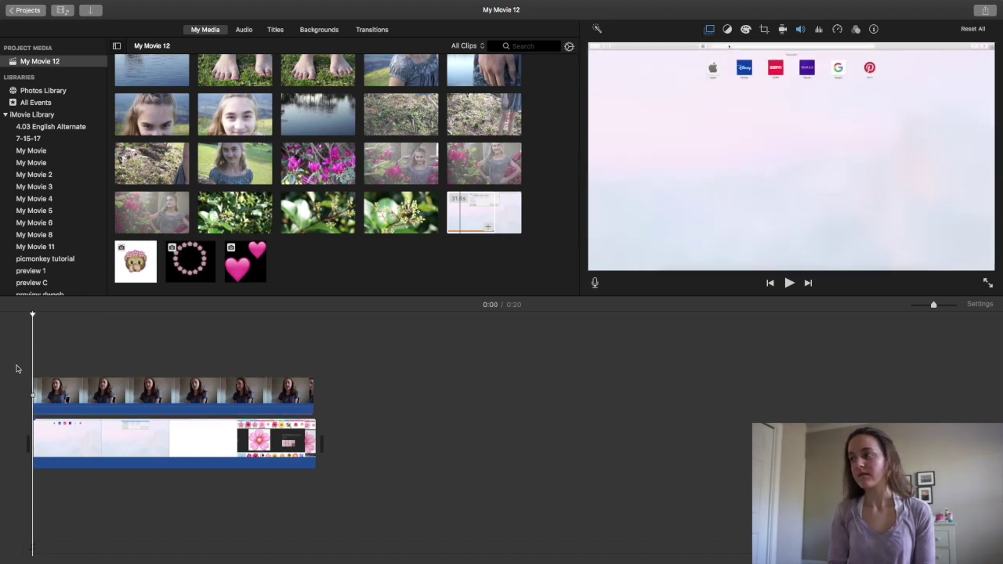
key(space)
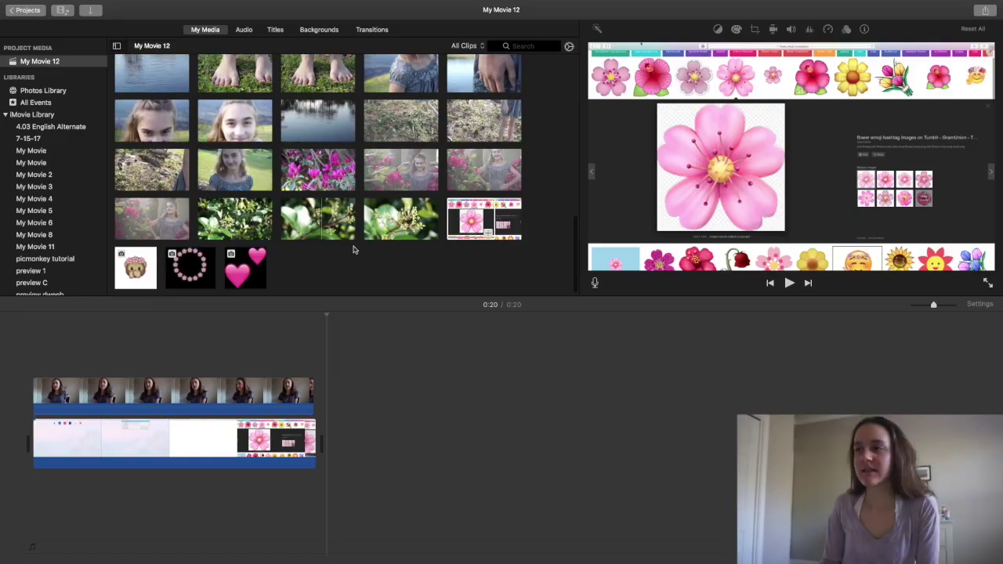
- Add the 2.5-second girl-among-pink-flowers clip after the screen recording
scroll(219, 160, down, 3)
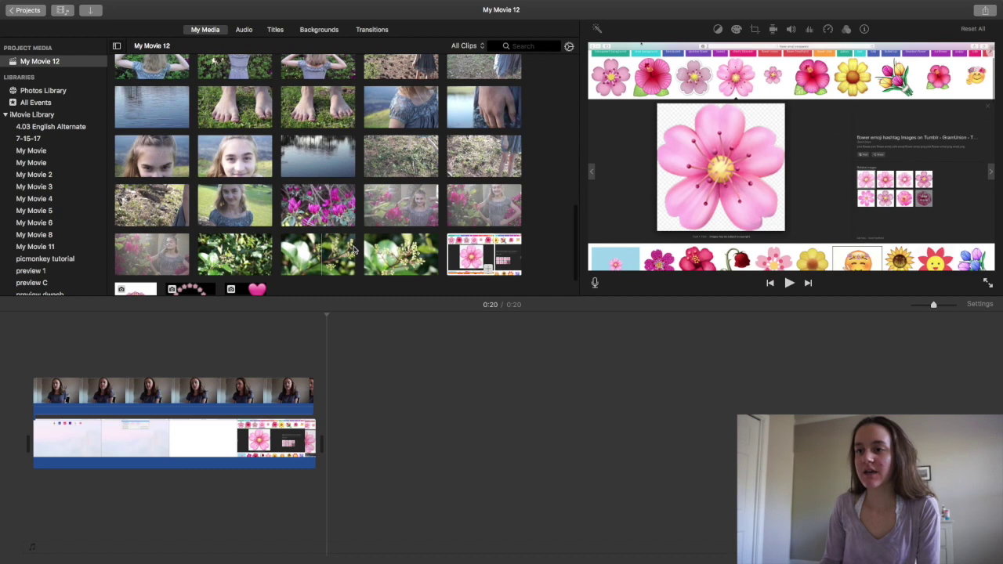
click(219, 161)
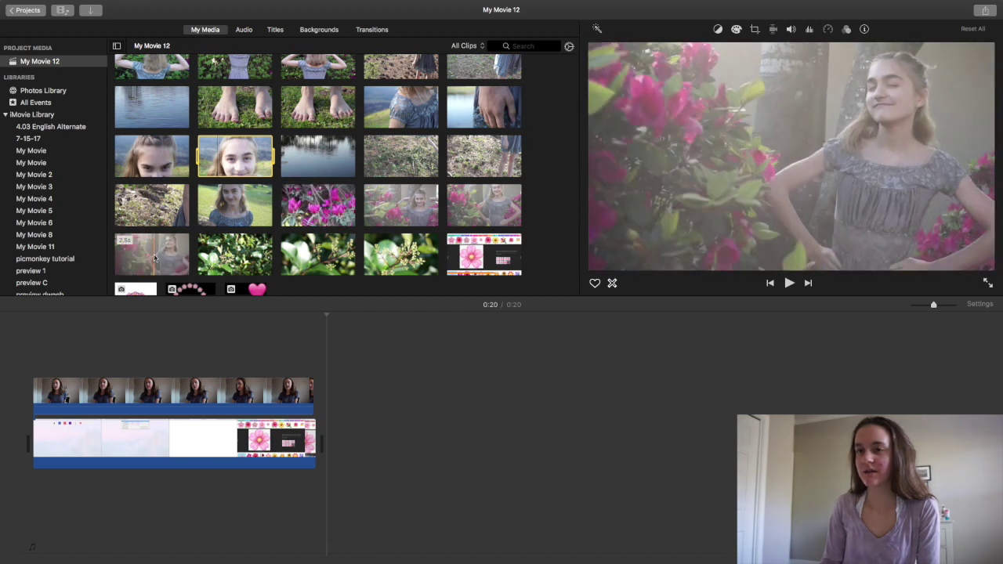
drag(158, 256, 345, 442)
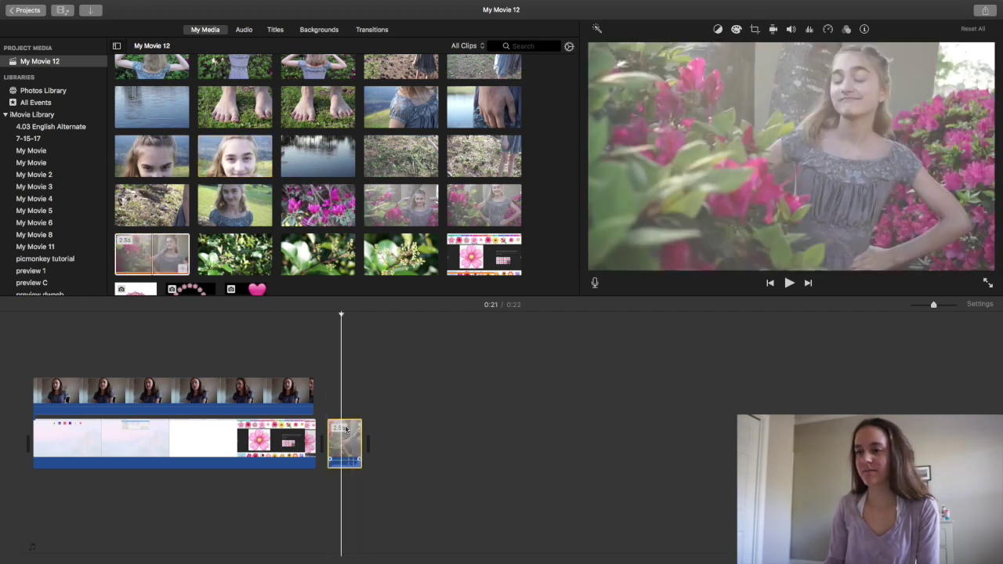
click(791, 29)
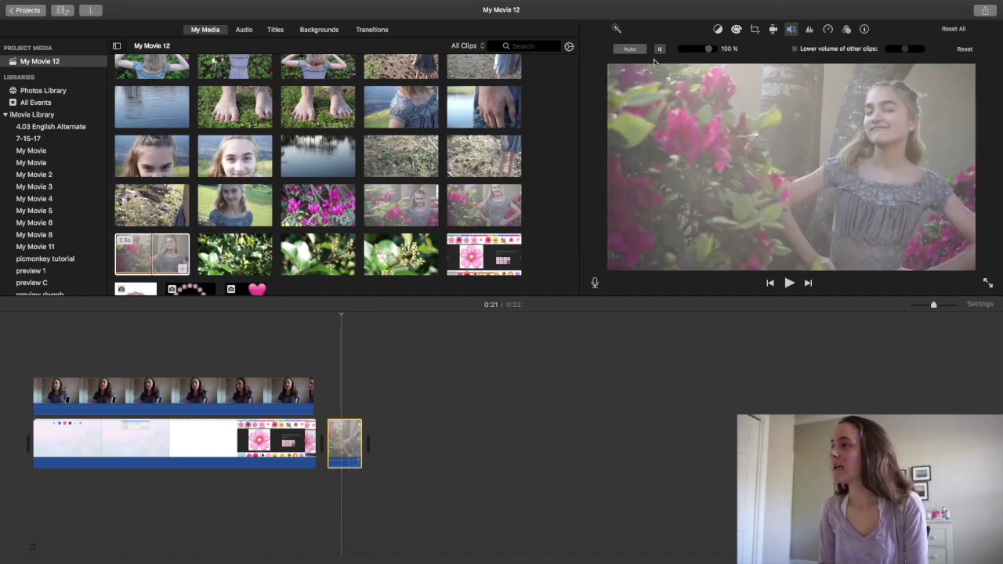
- Lay the pink hearts image over the flower clip
scroll(317, 217, down, 2)
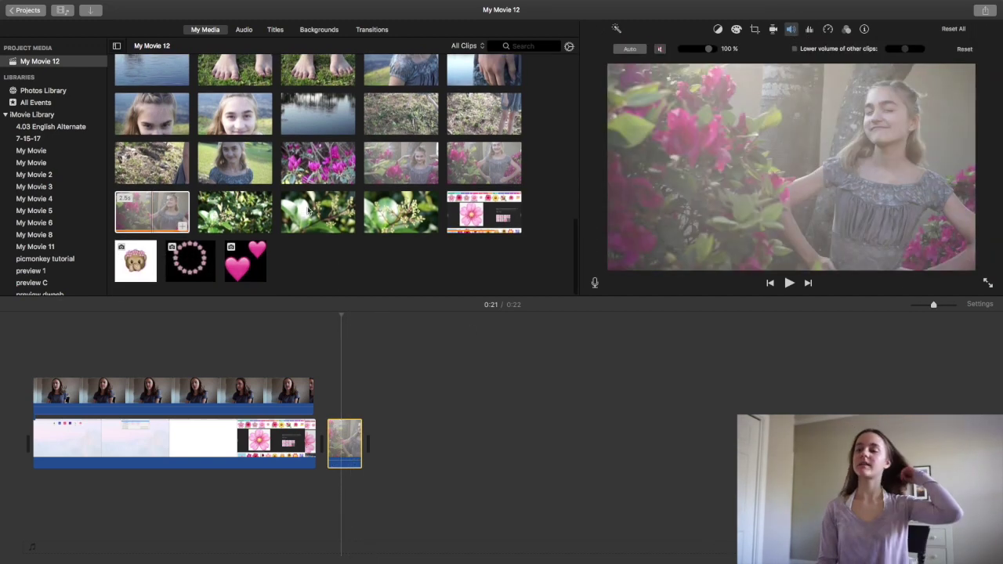
drag(190, 261, 239, 264)
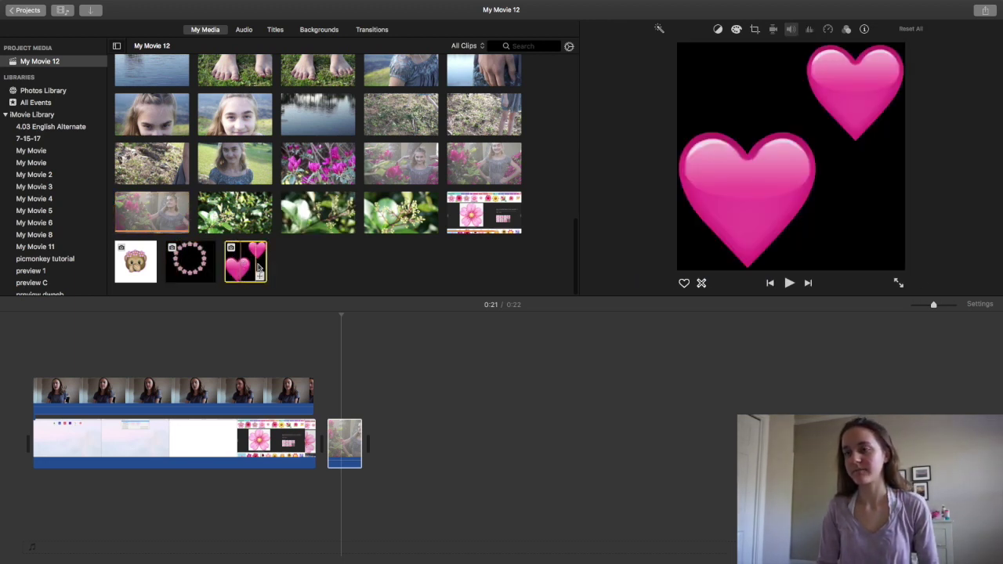
drag(250, 267, 332, 392)
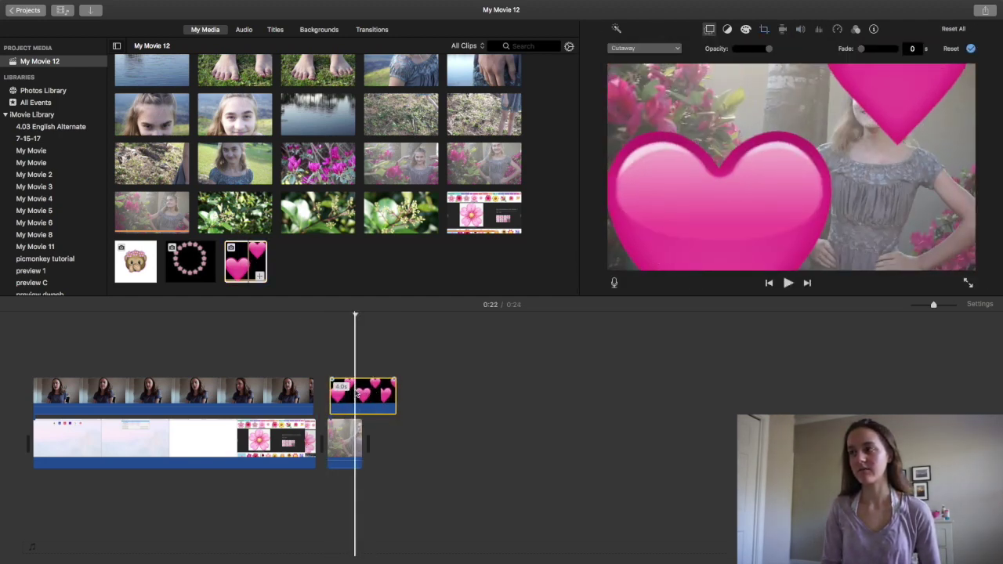
- Fit the hearts image and make it a Picture in Picture inset over the lower-left flowers with Zoom transition
click(763, 31)
click(635, 49)
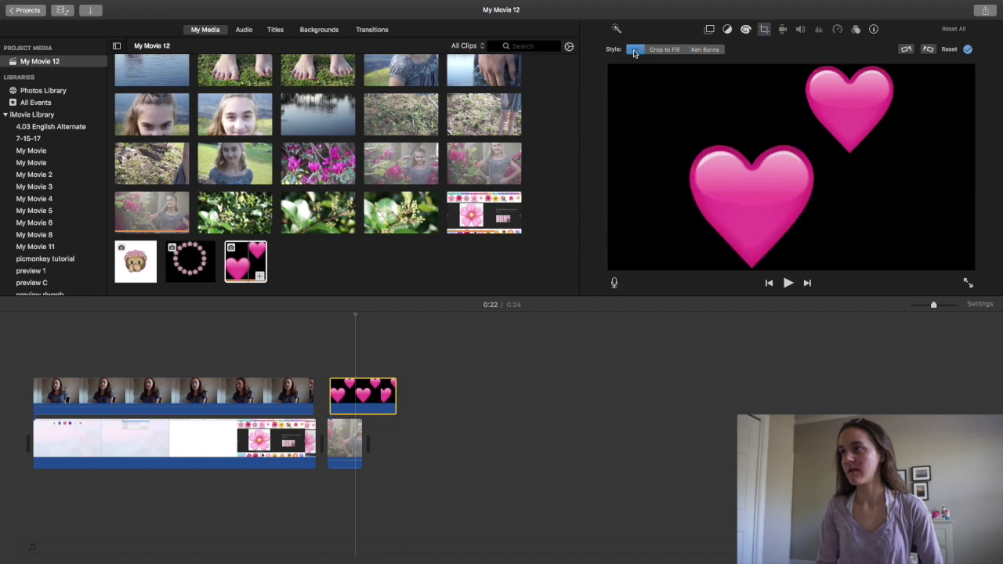
click(709, 30)
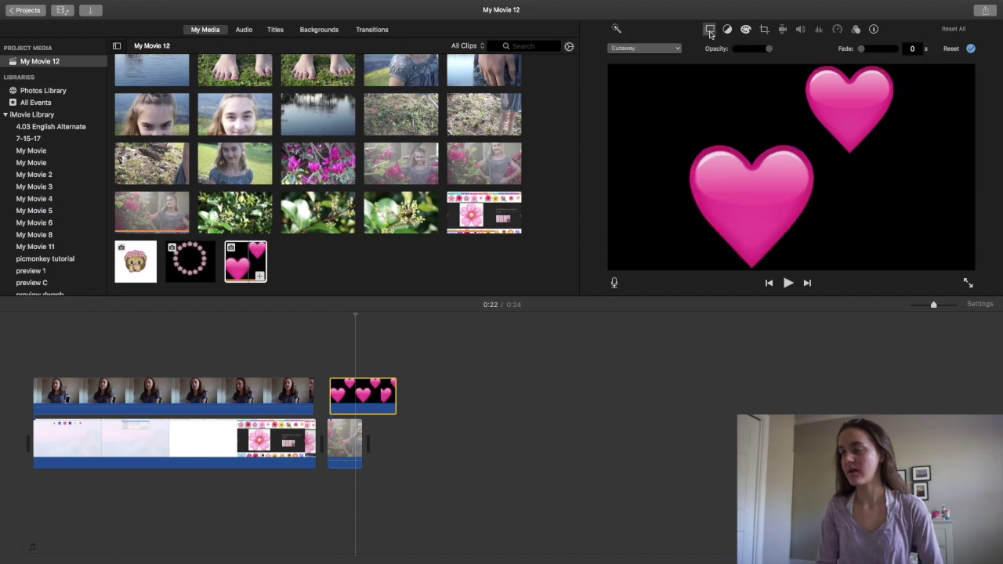
click(634, 49)
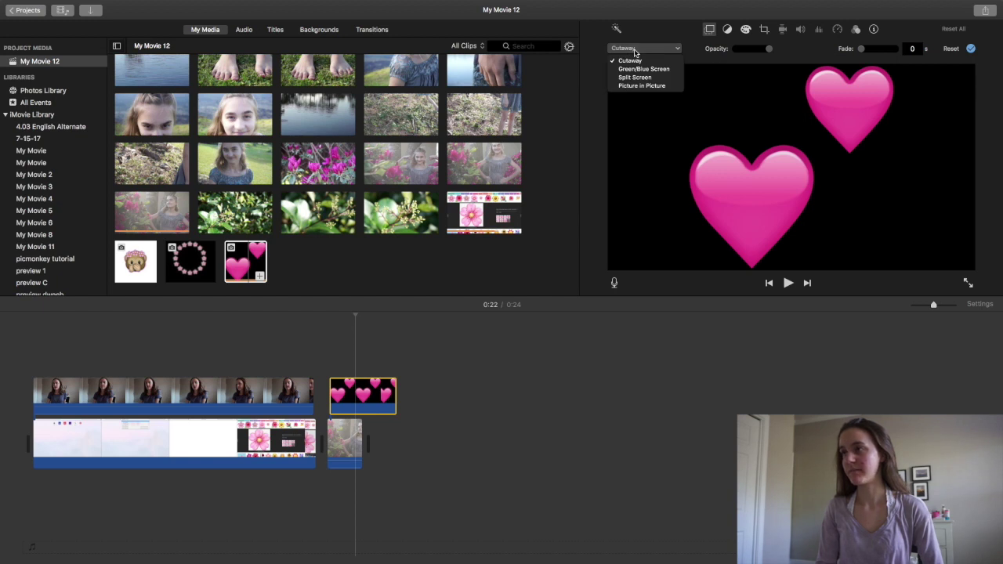
click(633, 86)
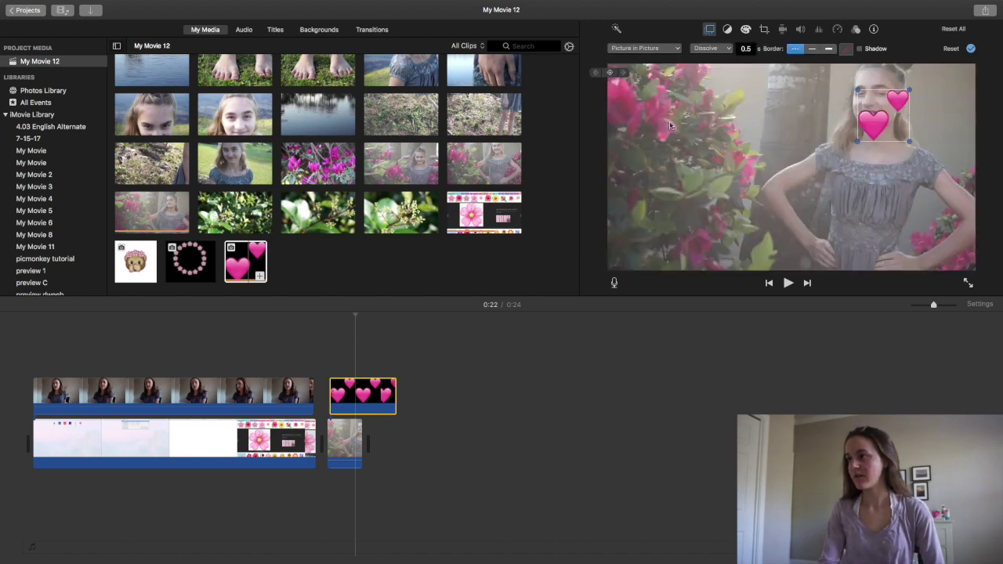
drag(858, 132, 759, 125)
click(711, 48)
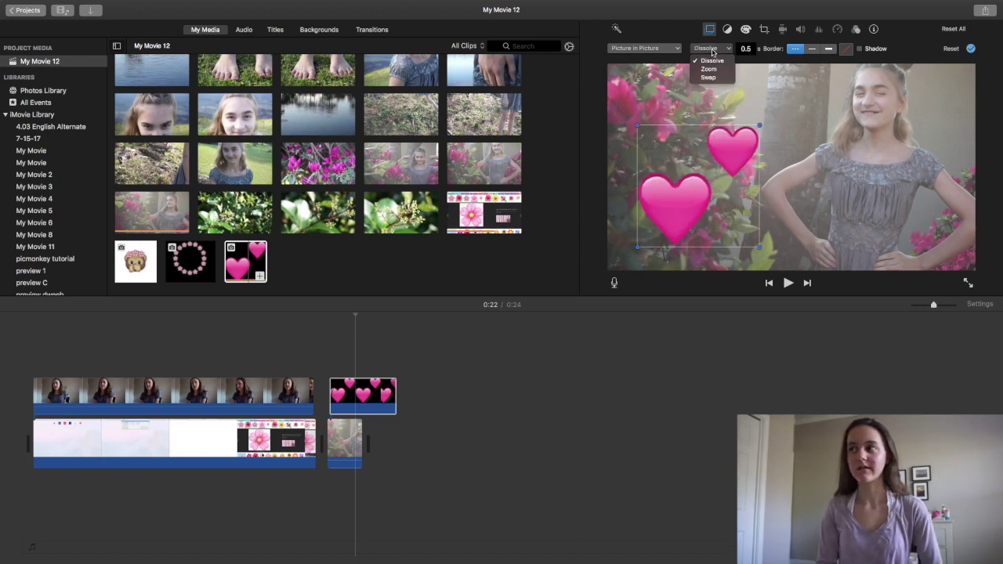
click(708, 70)
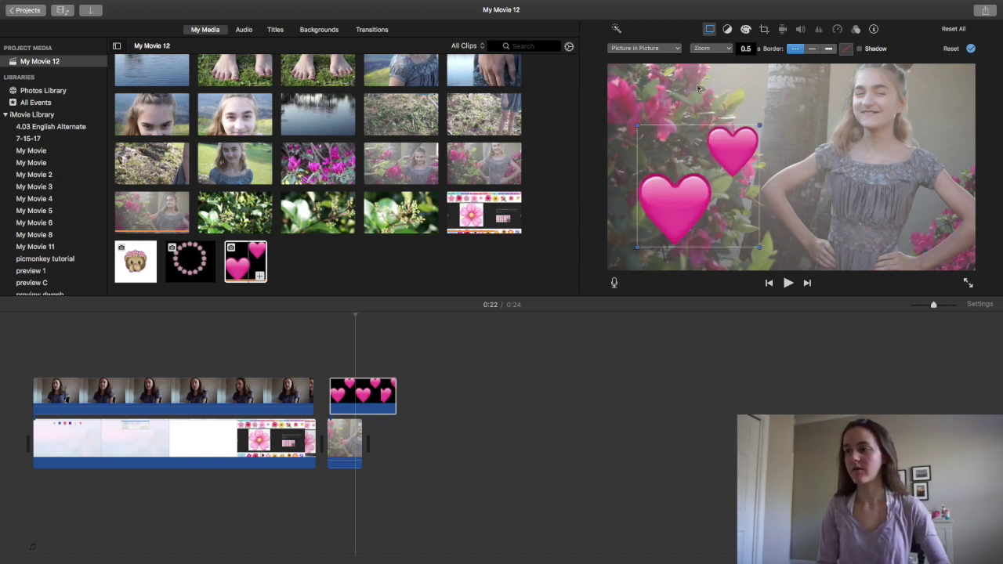
- Trim the hearts overlay to end with the flower clip and preview the section
click(319, 342)
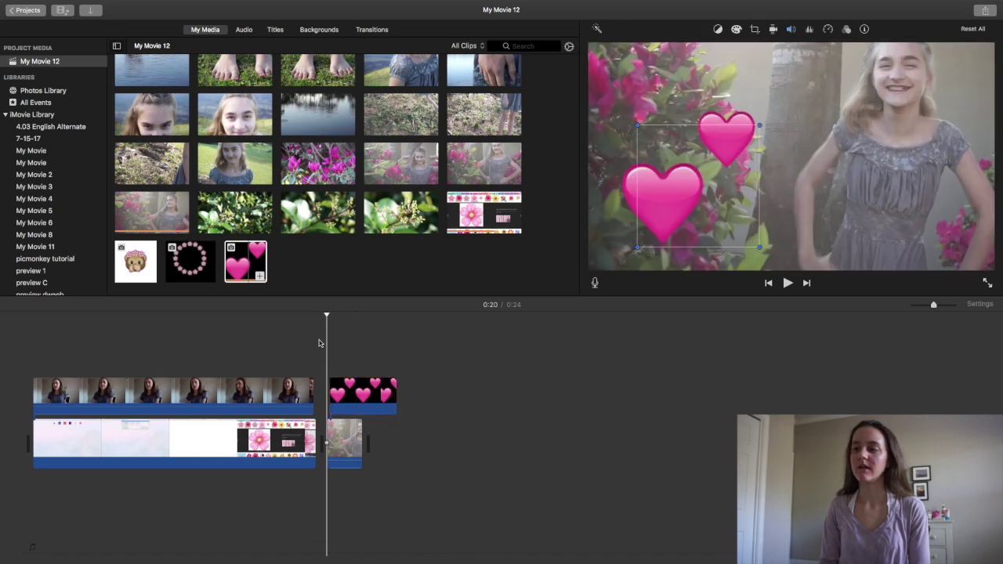
click(380, 394)
drag(380, 394, 361, 392)
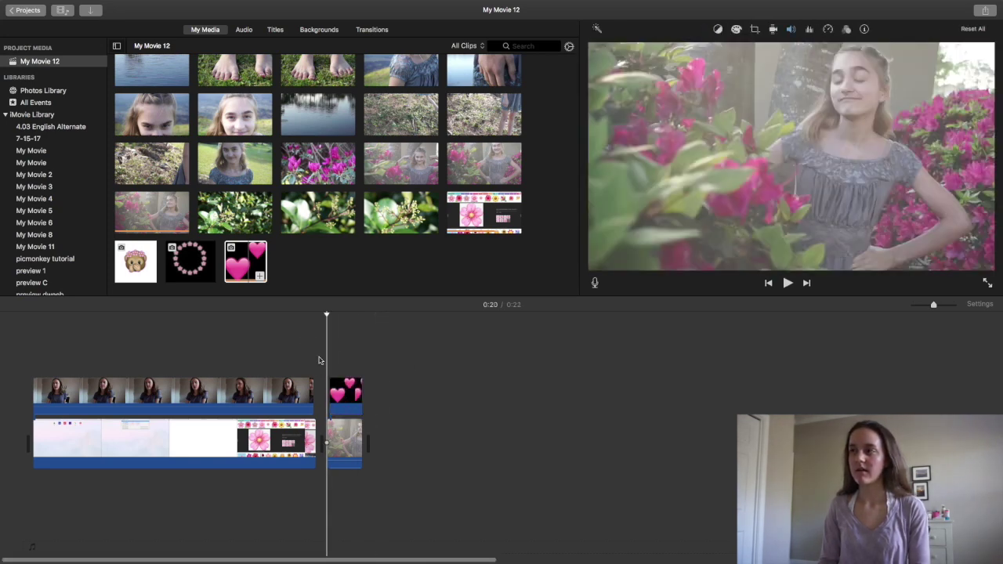
key(space)
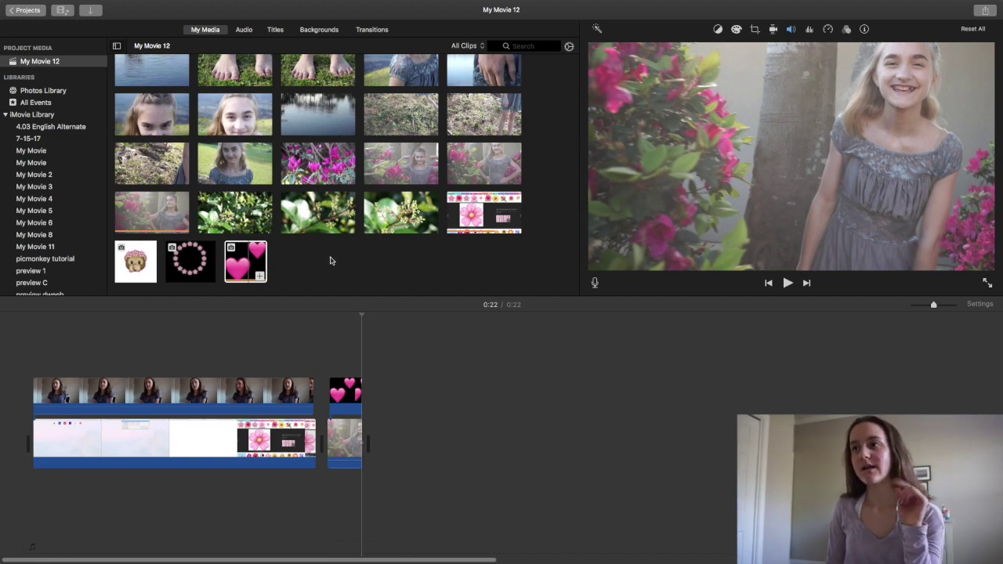
- Add the braided-hair clip after the hearts clip
scroll(331, 260, up, 4)
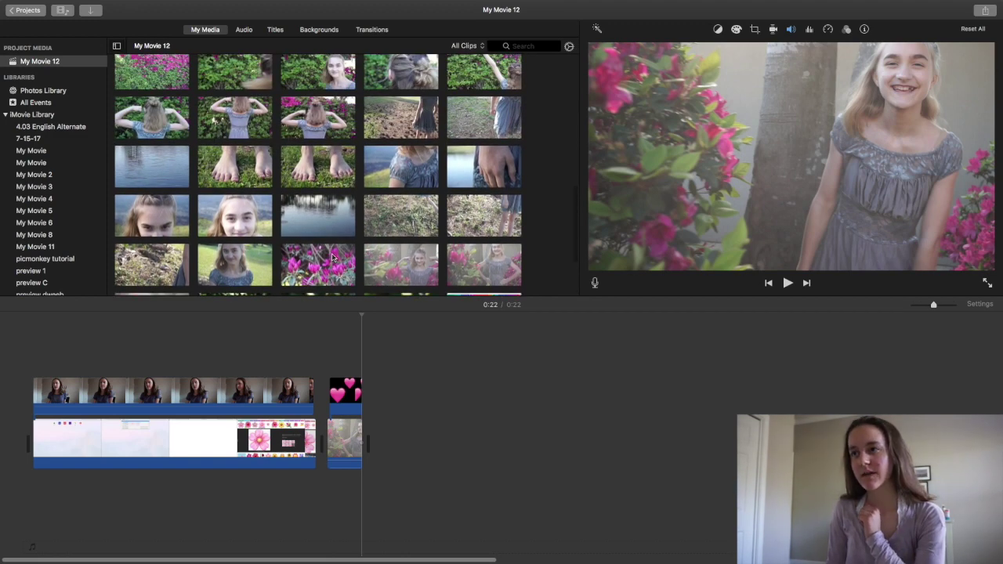
scroll(332, 257, up, 5)
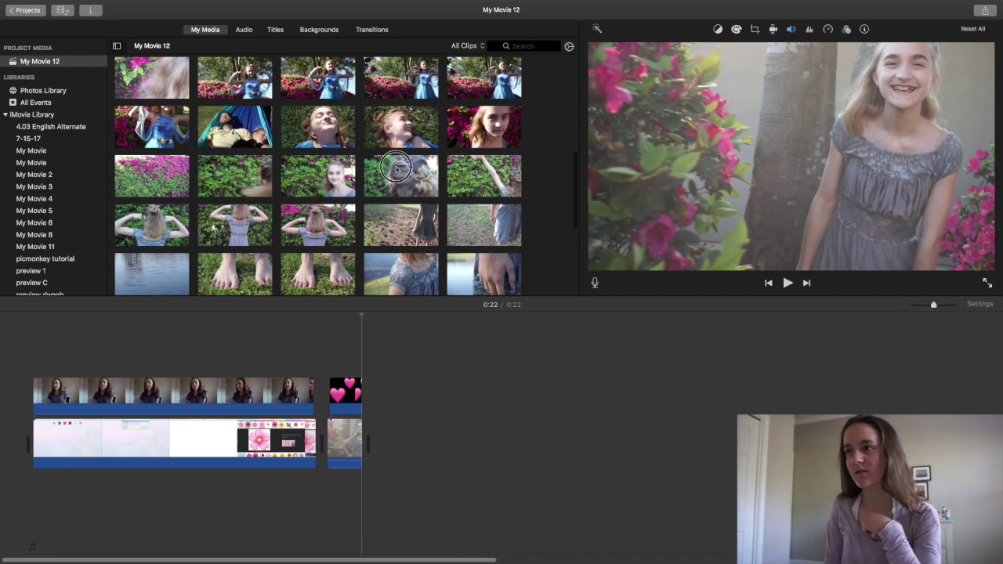
drag(399, 176, 408, 434)
click(791, 29)
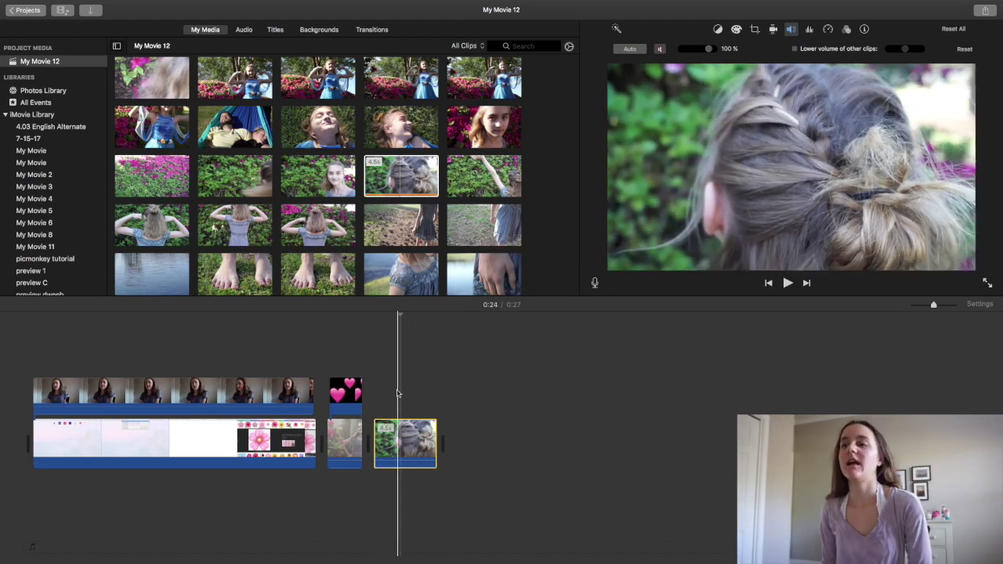
- Overlay the flower-ring photo on the hair clip, cropped to Fit with no Ken Burns
scroll(185, 267, down, 10)
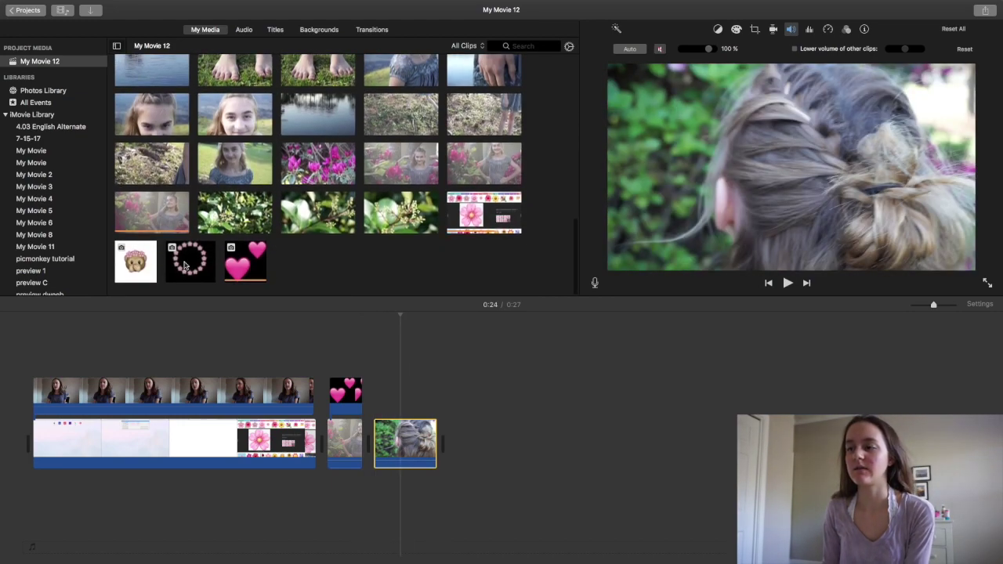
click(187, 264)
drag(235, 280, 395, 388)
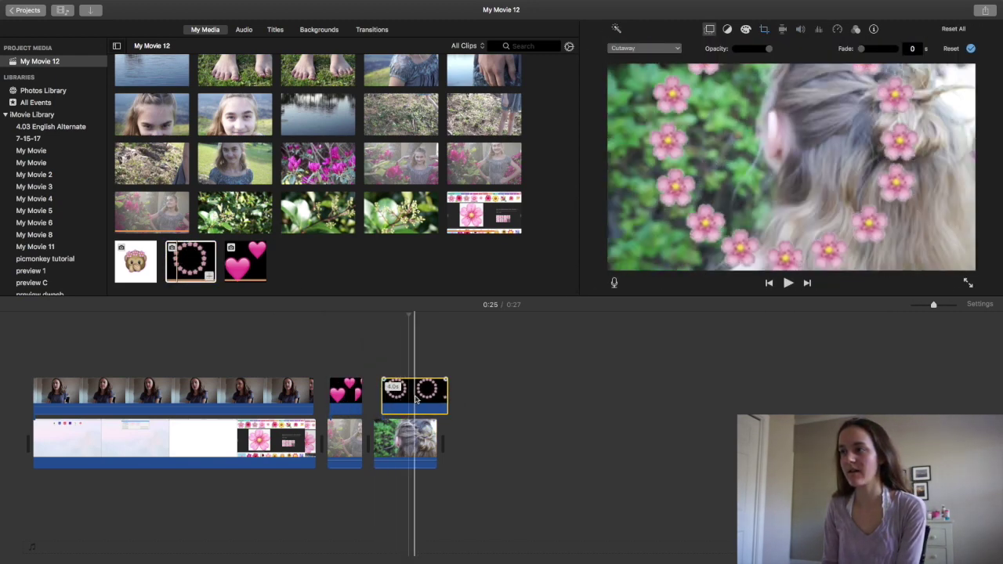
key(c)
click(635, 49)
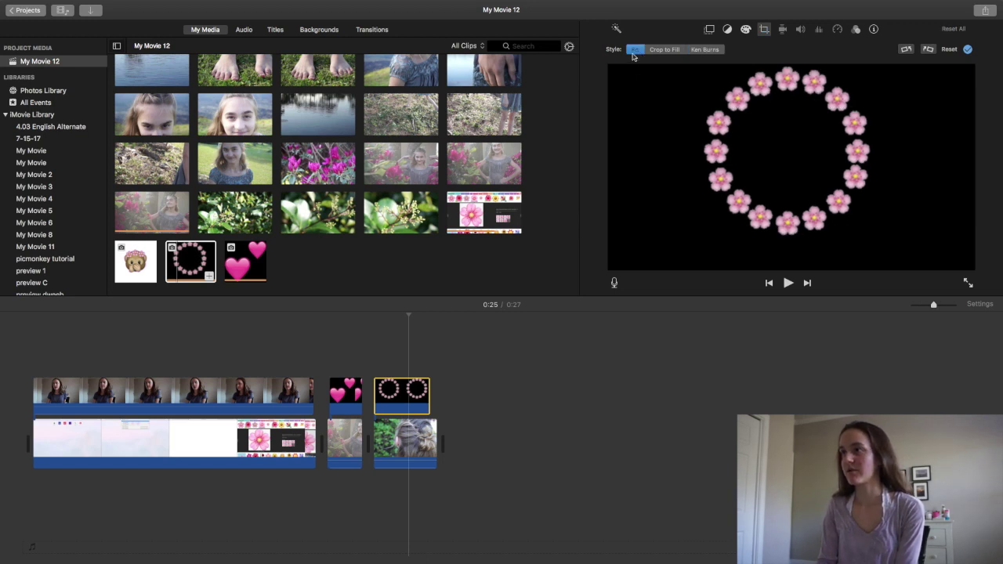
- Make the flower-ring photo a large Picture in Picture inset shifted to the right
click(709, 29)
click(644, 48)
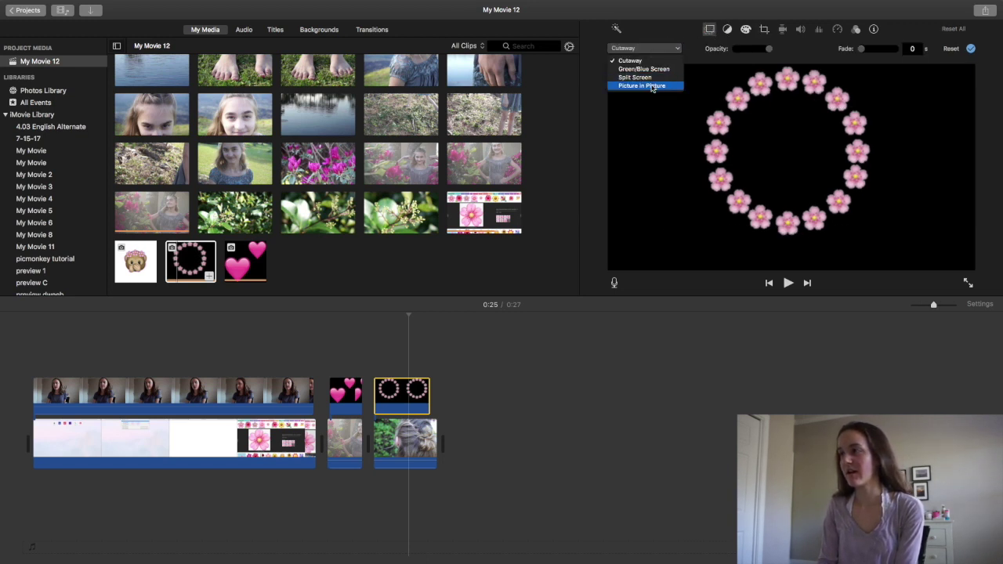
click(651, 86)
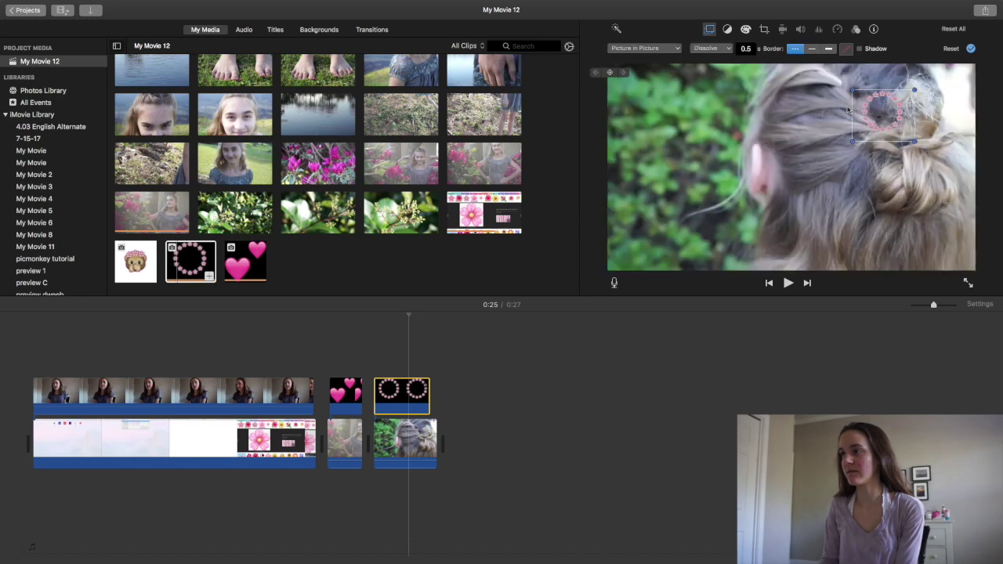
drag(851, 141, 624, 328)
click(403, 345)
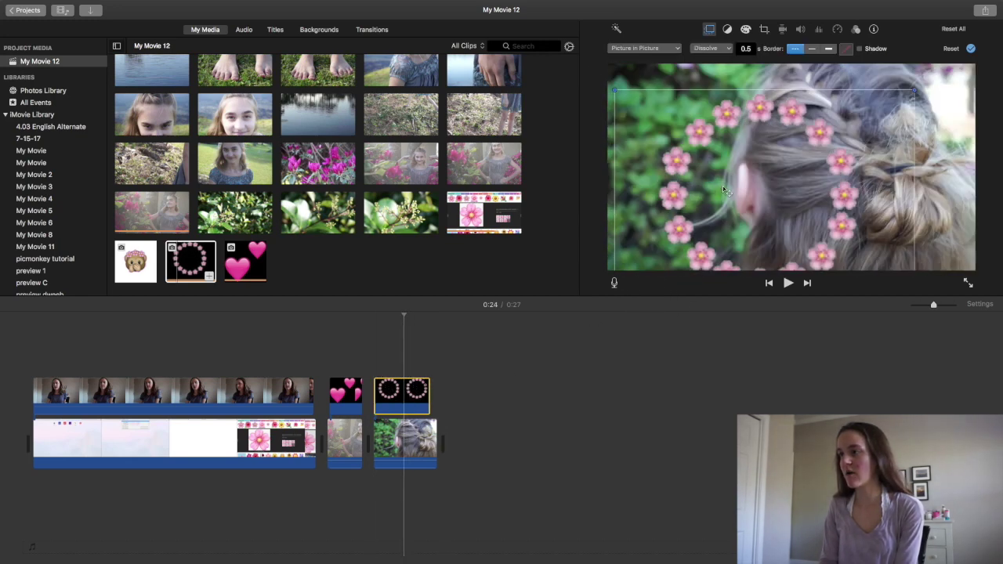
drag(723, 186, 790, 154)
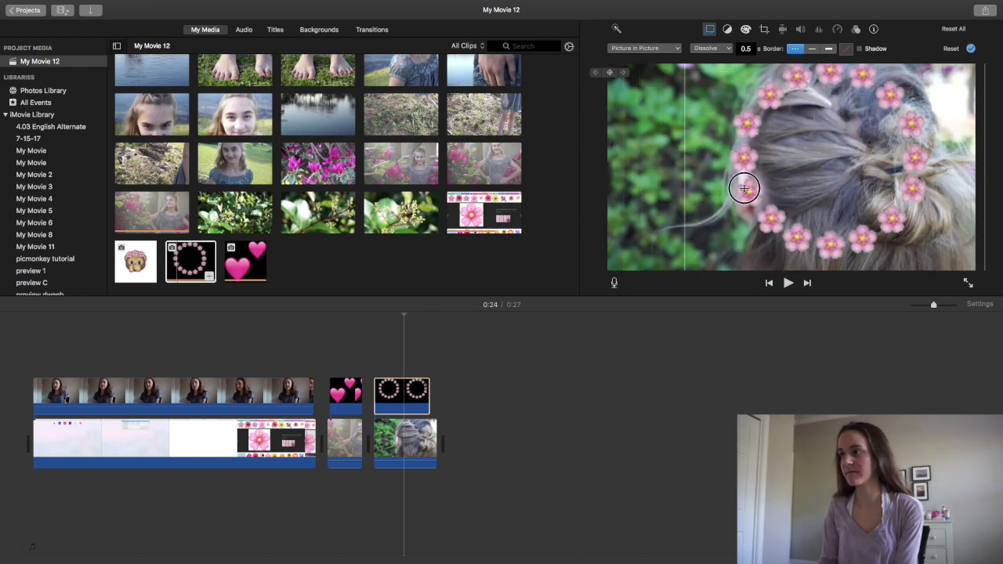
drag(744, 188, 672, 224)
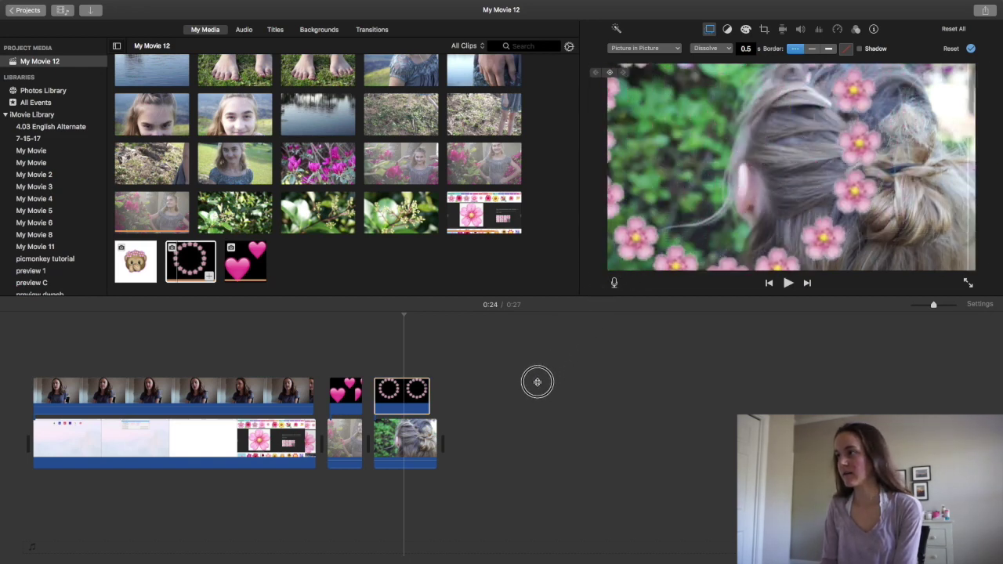
drag(833, 176, 928, 192)
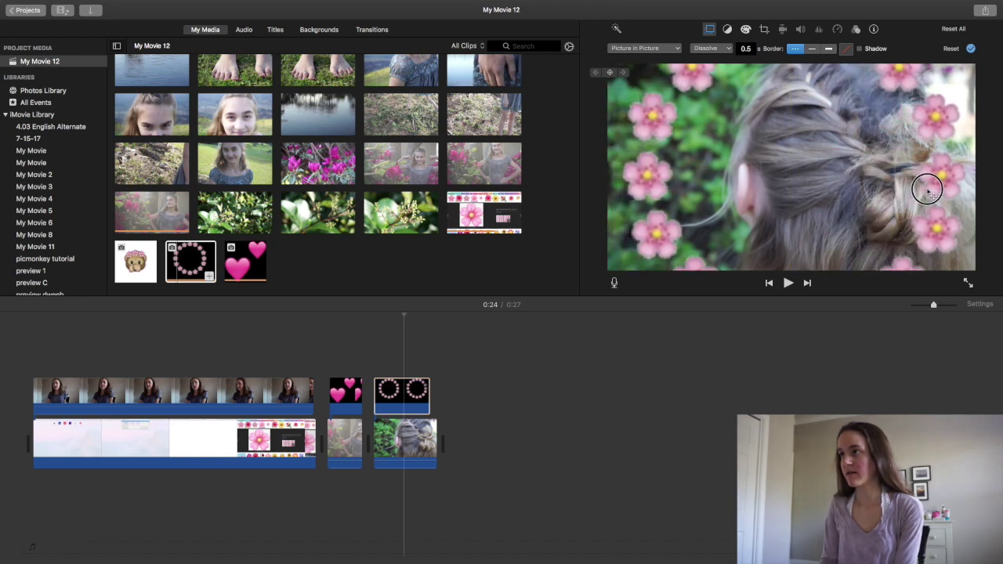
- Give the flower-ring inset a Zoom transition, preview it, and show the Titles browser
click(707, 50)
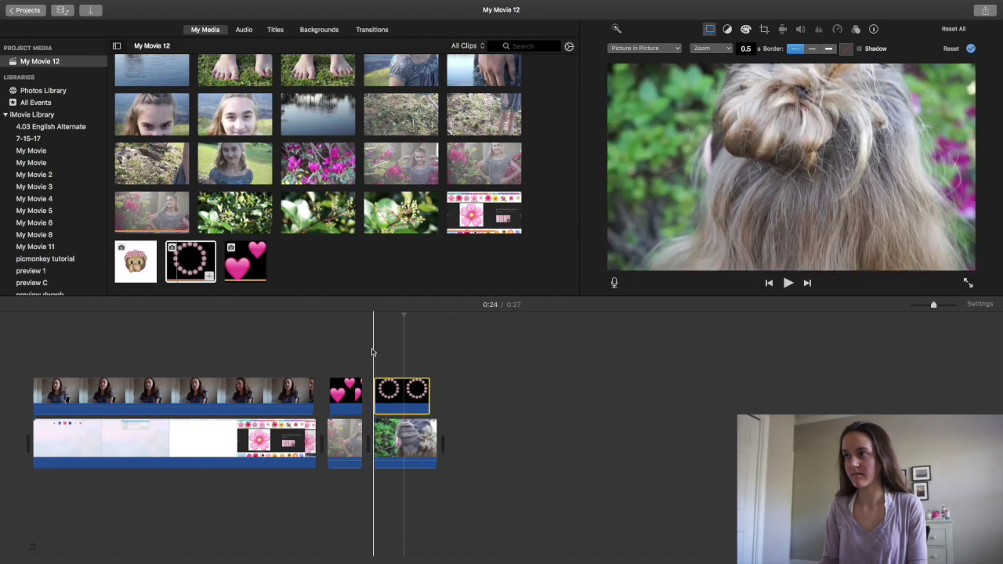
click(373, 351)
key(space)
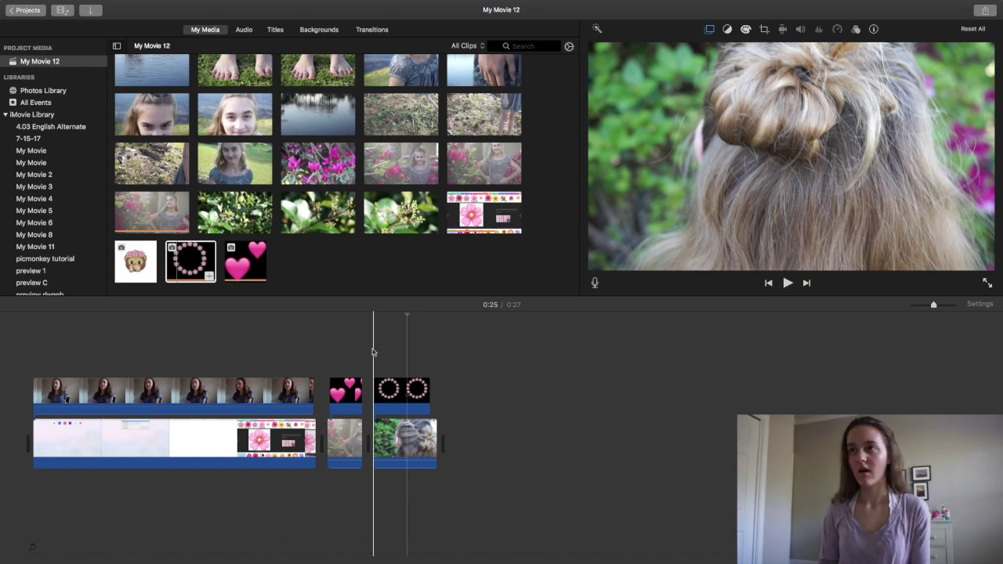
click(275, 30)
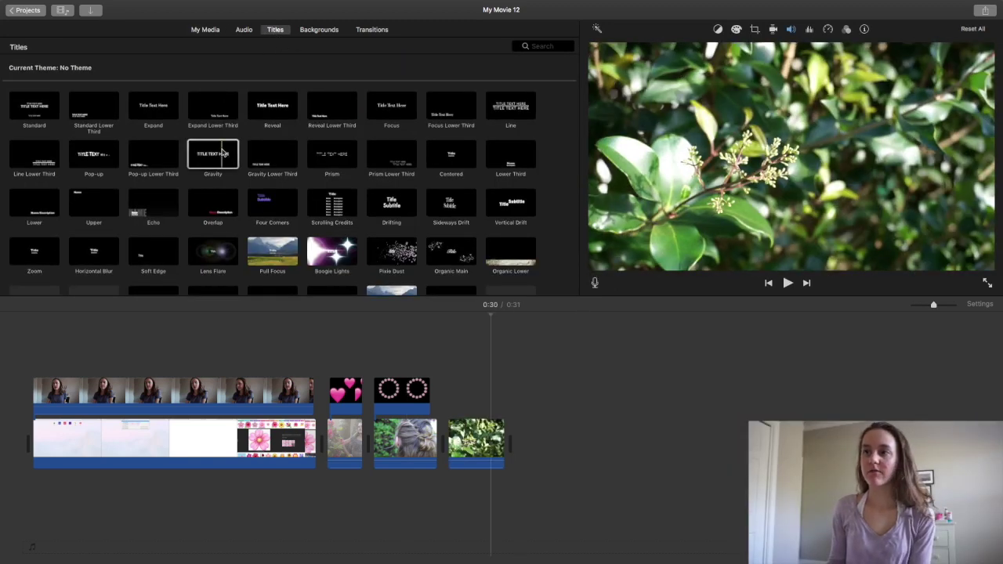
- Add a Gravity title over the leafy clip reading 'SPRING'
drag(223, 153, 459, 383)
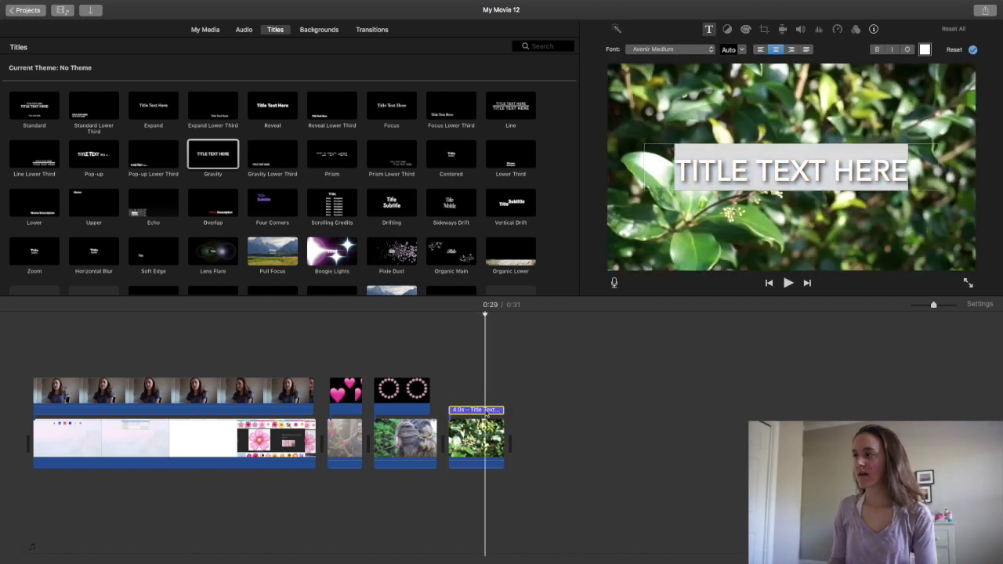
click(862, 173)
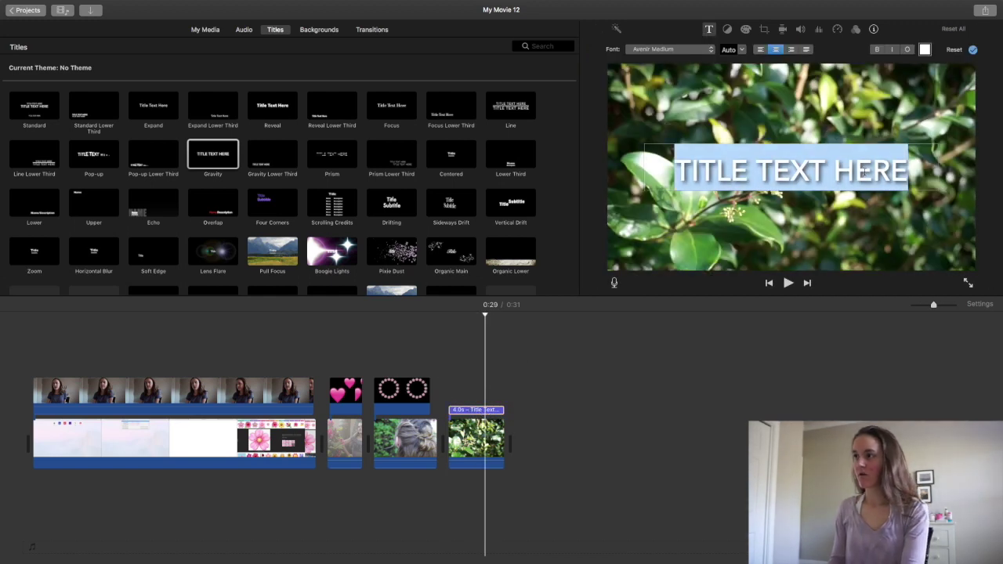
key(BackSpace)
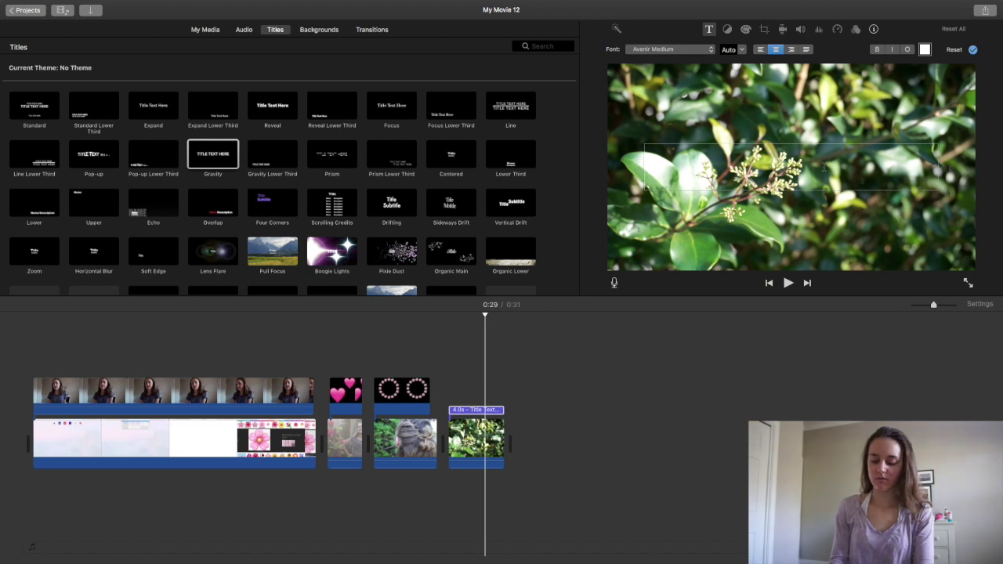
text(SPRING)
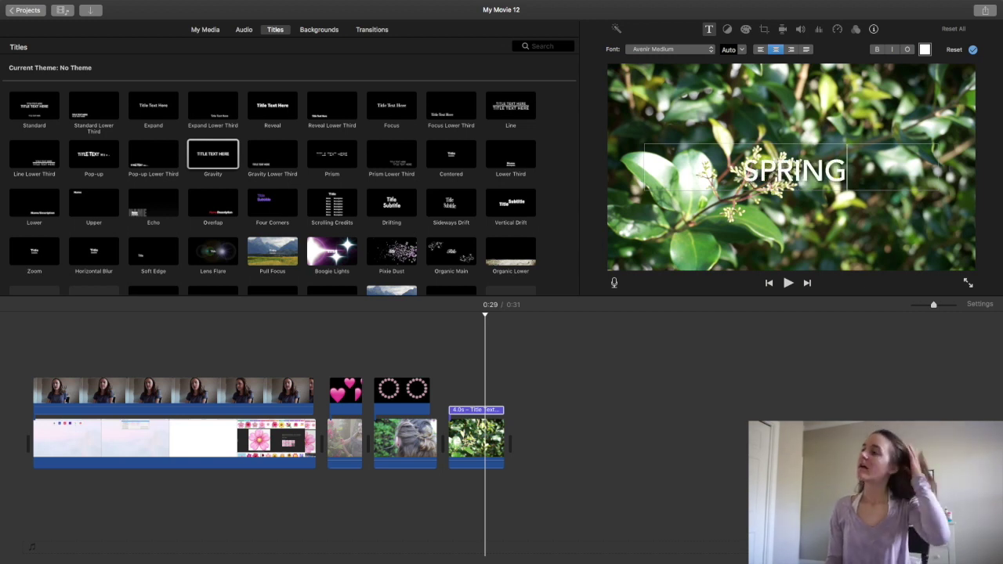
click(805, 207)
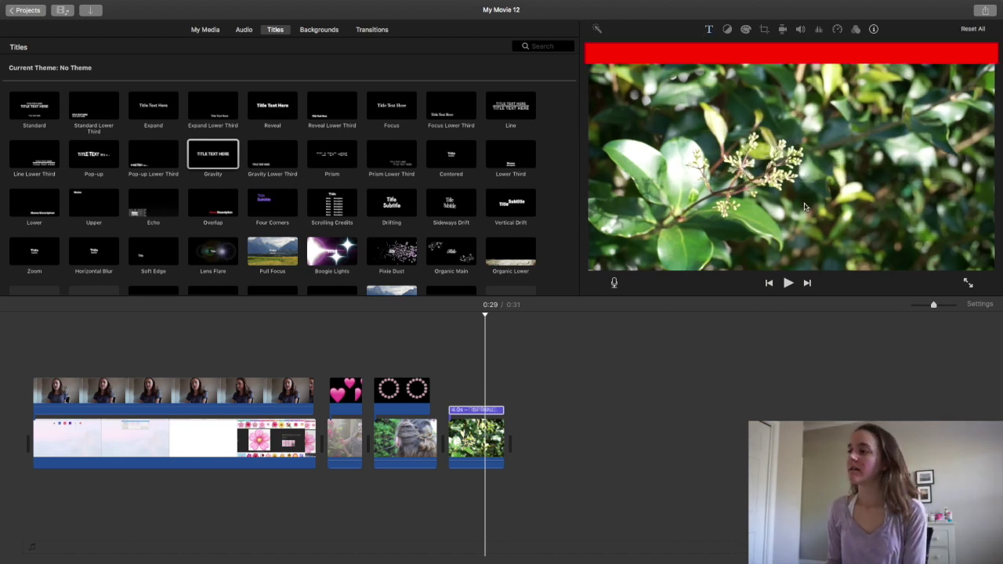
- Set the SPRING title font to Baskerville and preview it from 0:27
double_click(801, 163)
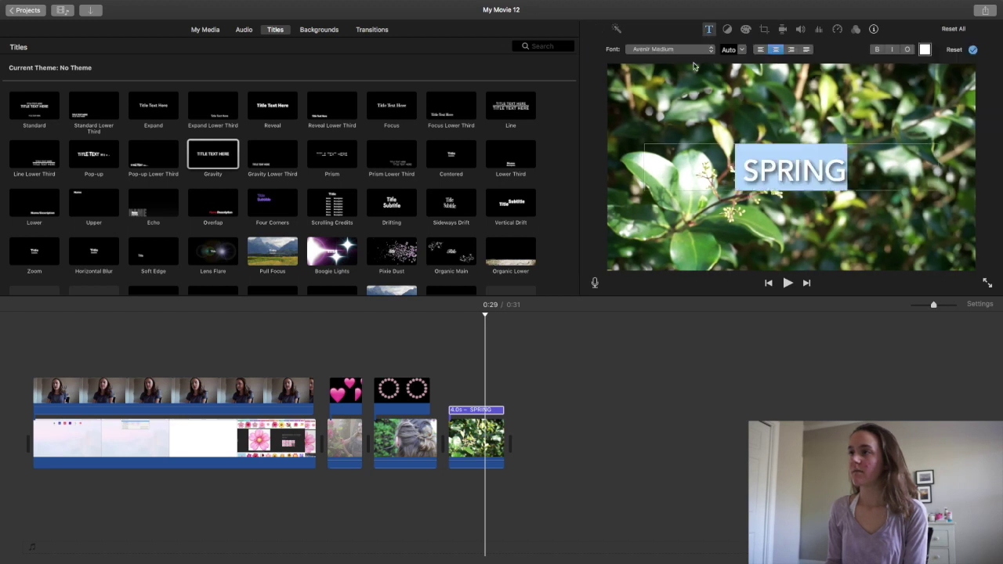
click(669, 49)
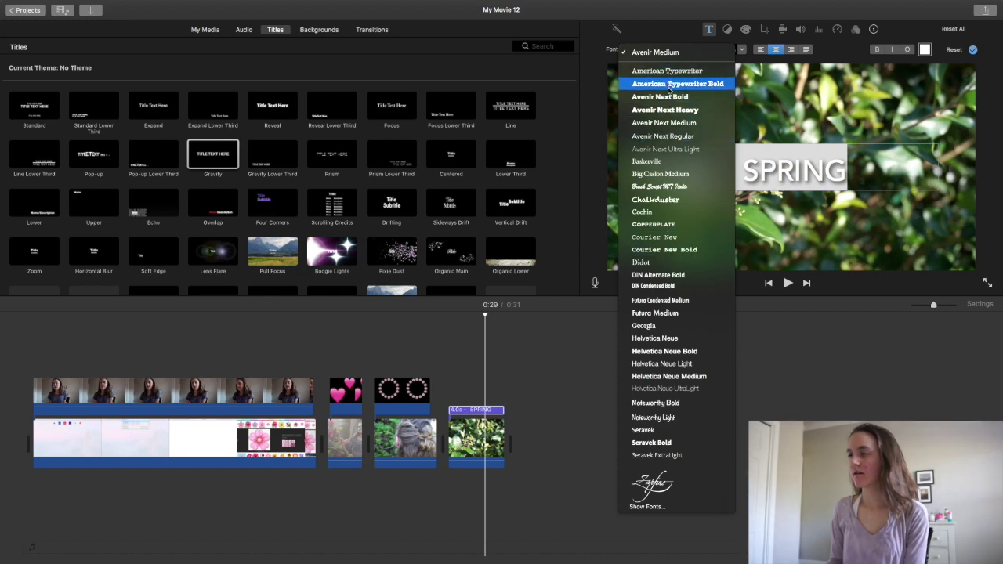
click(656, 162)
click(701, 207)
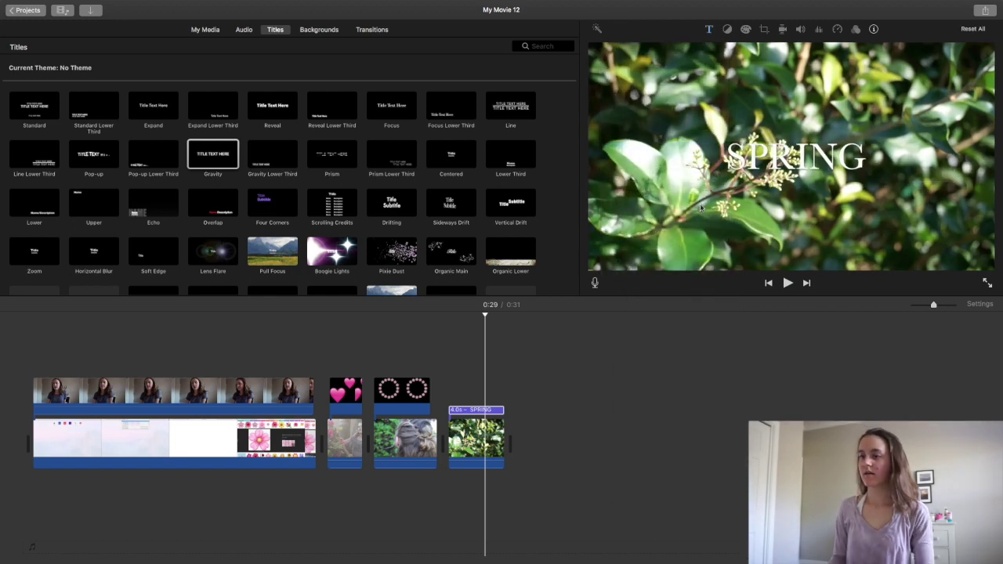
click(443, 396)
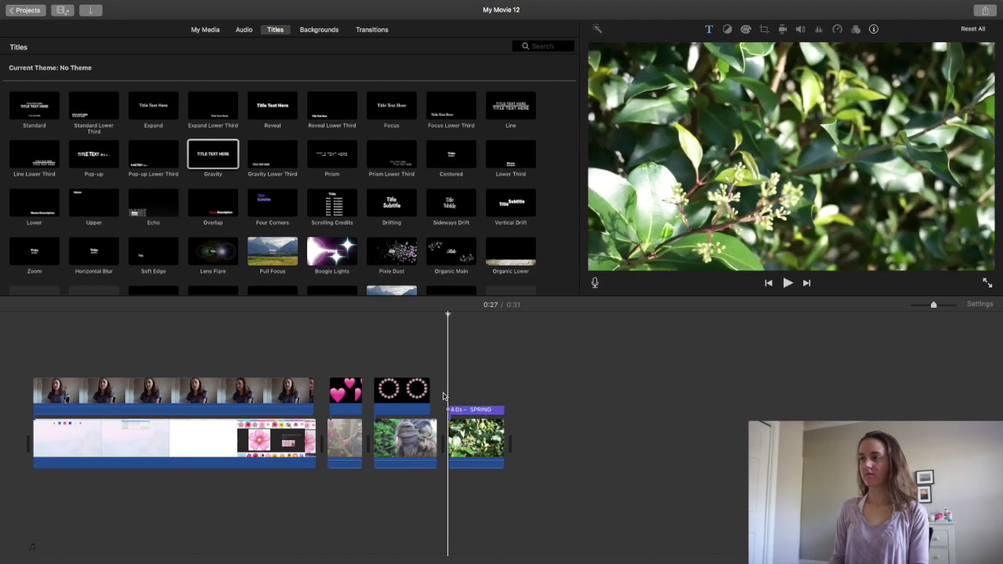
key(space)
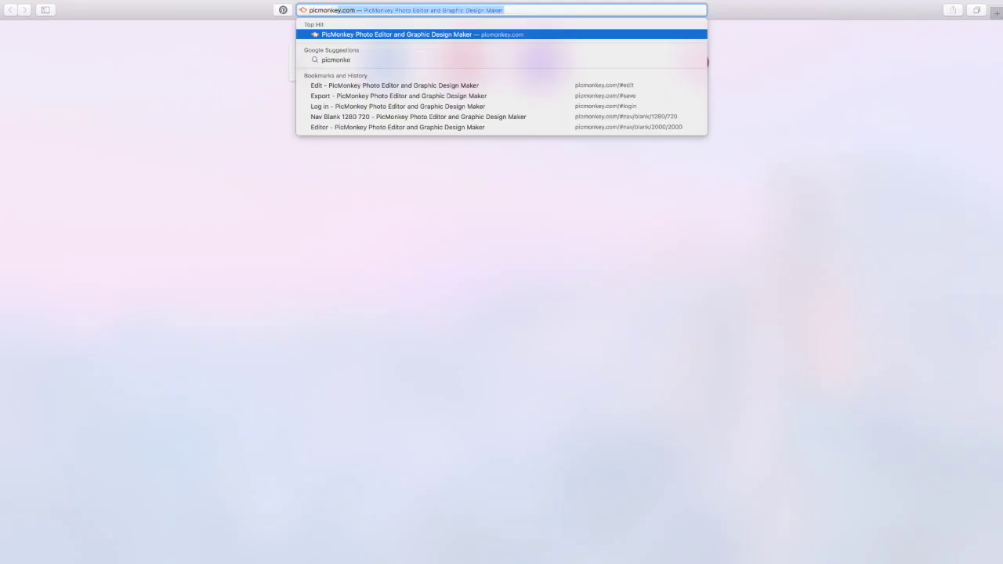
- Load picmonkey.com and make a new custom design of 1280 × 720 pixels
key(Return)
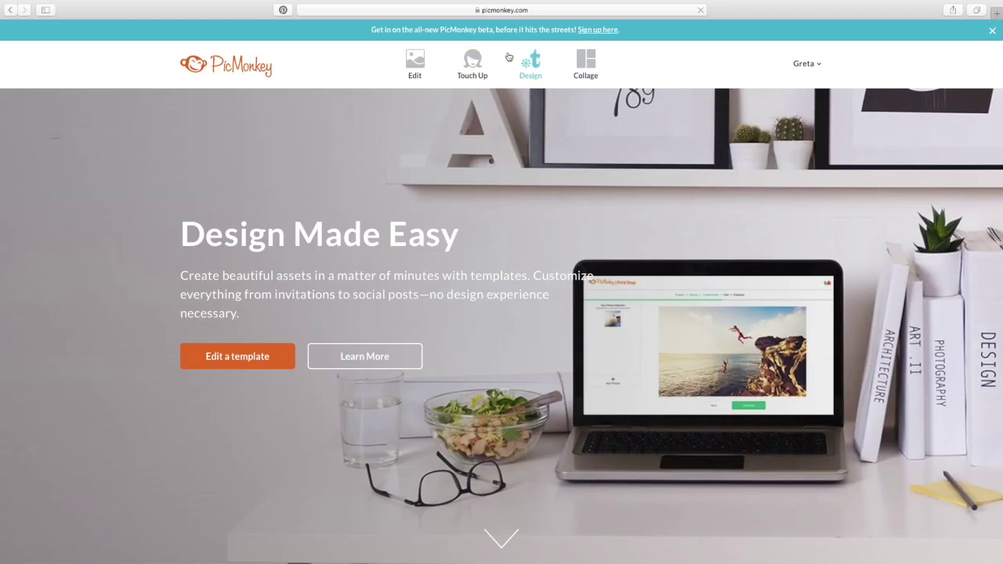
mouse_move(526, 66)
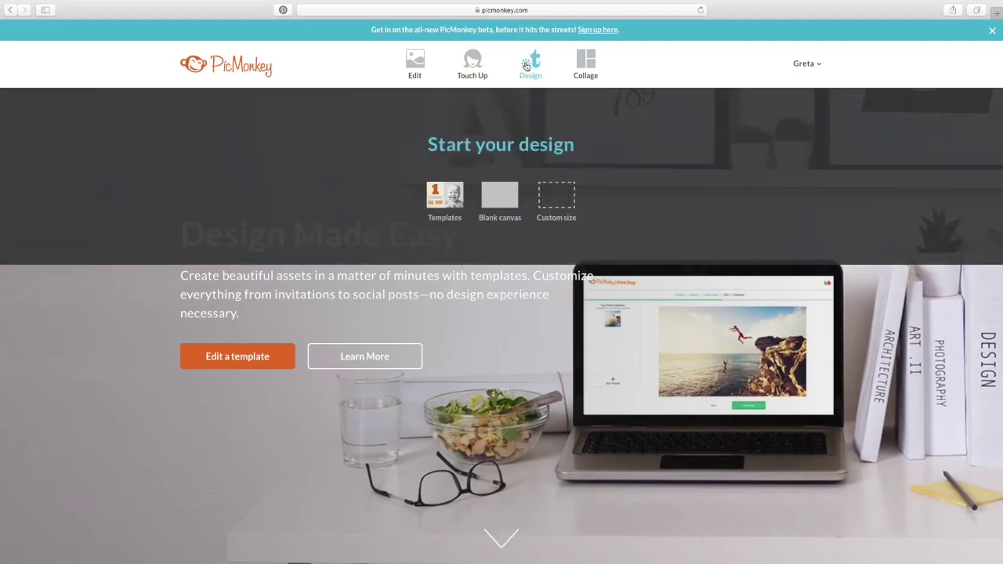
click(554, 196)
key(BackSpace)
text(12)
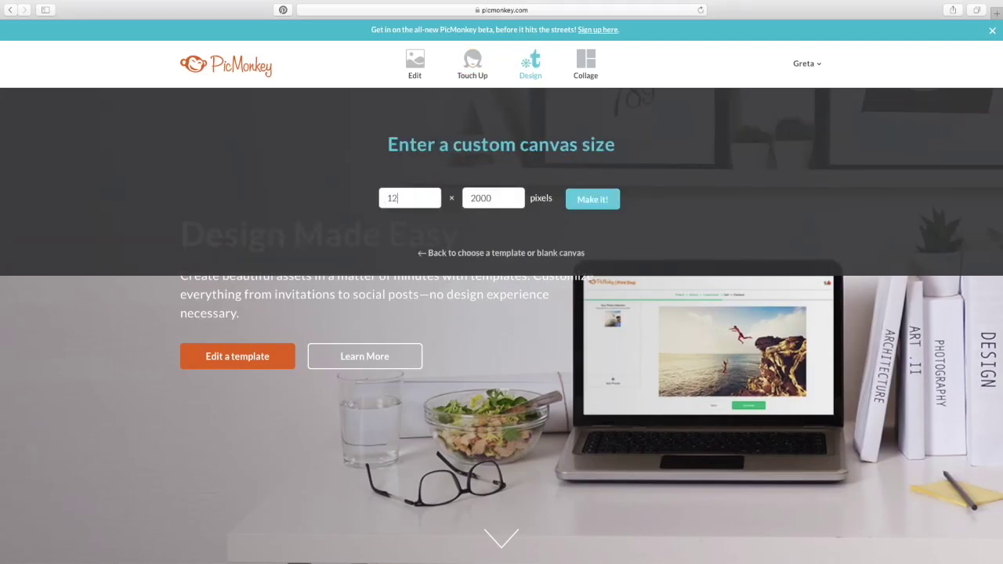
key(BackSpace)
text(720)
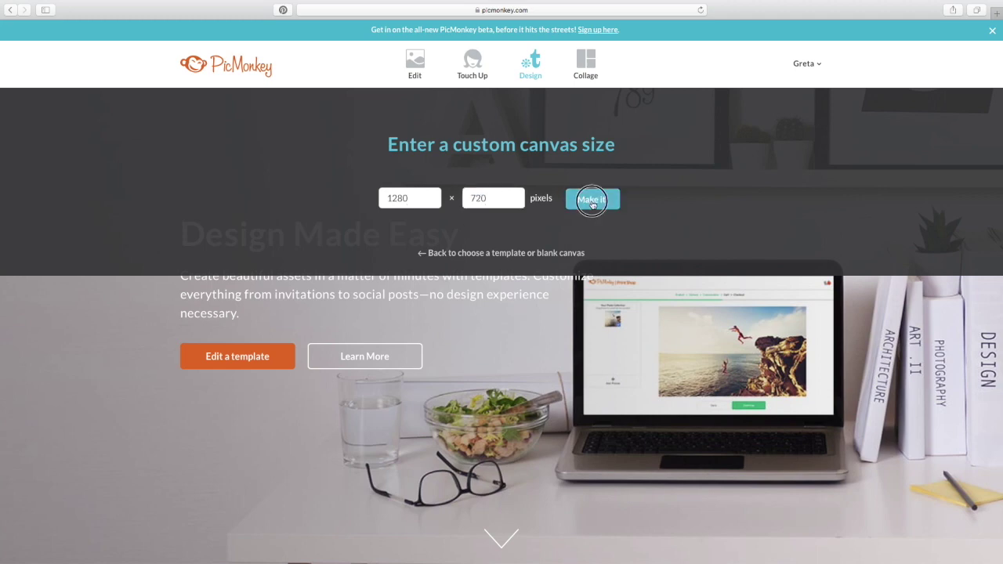
click(593, 199)
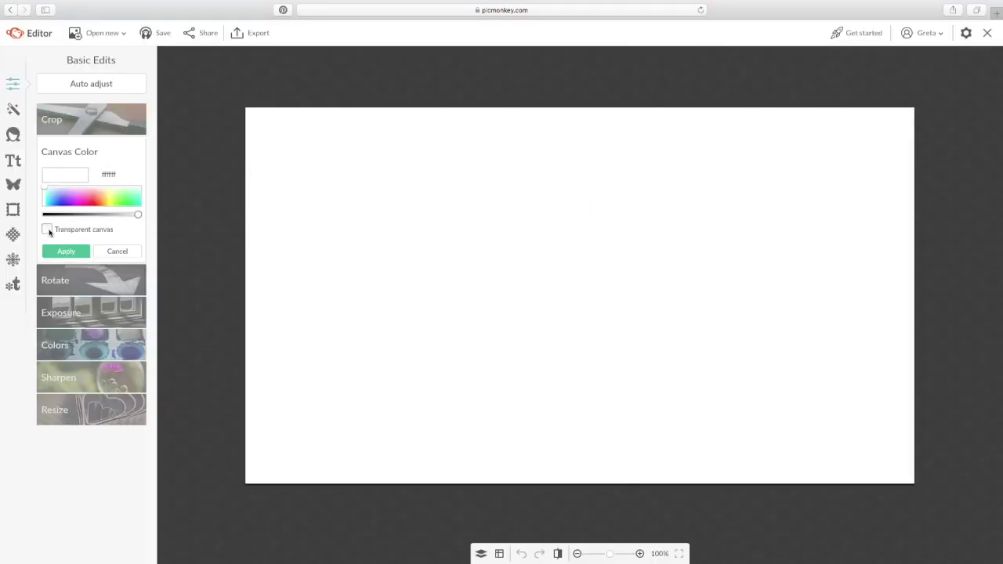
- Make the canvas transparent and add a 'Spring is here' text box
click(47, 230)
click(17, 166)
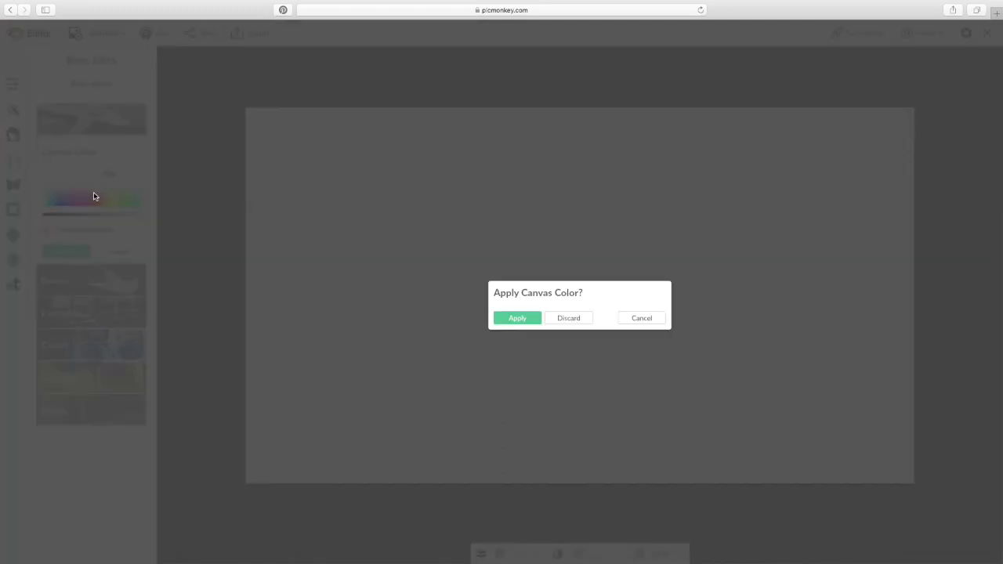
click(515, 321)
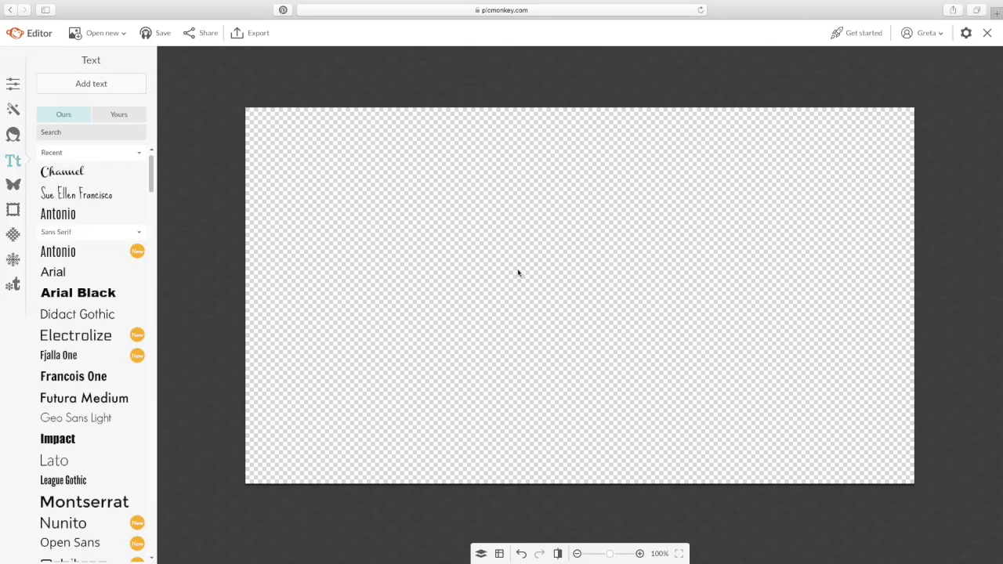
click(91, 83)
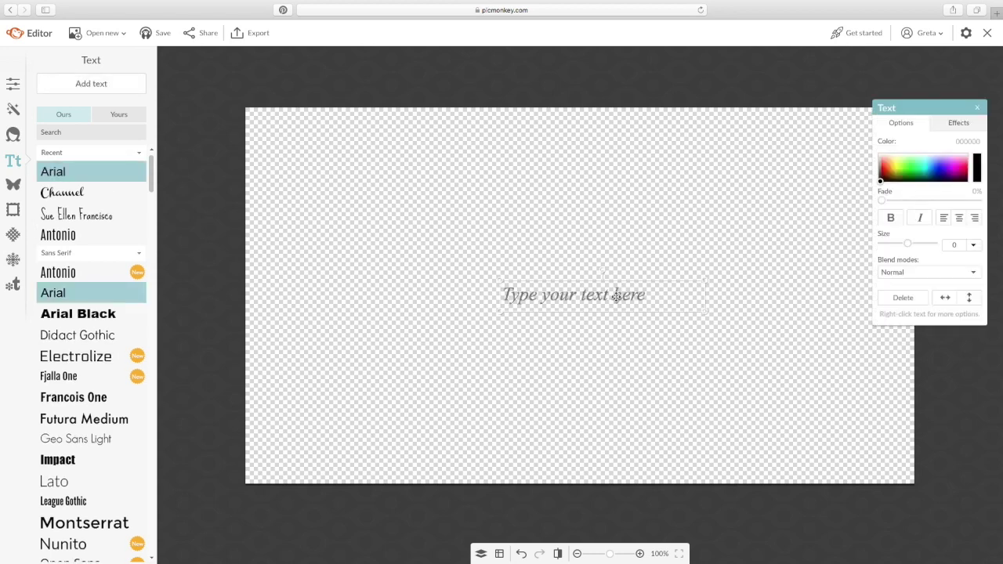
text(Spring)
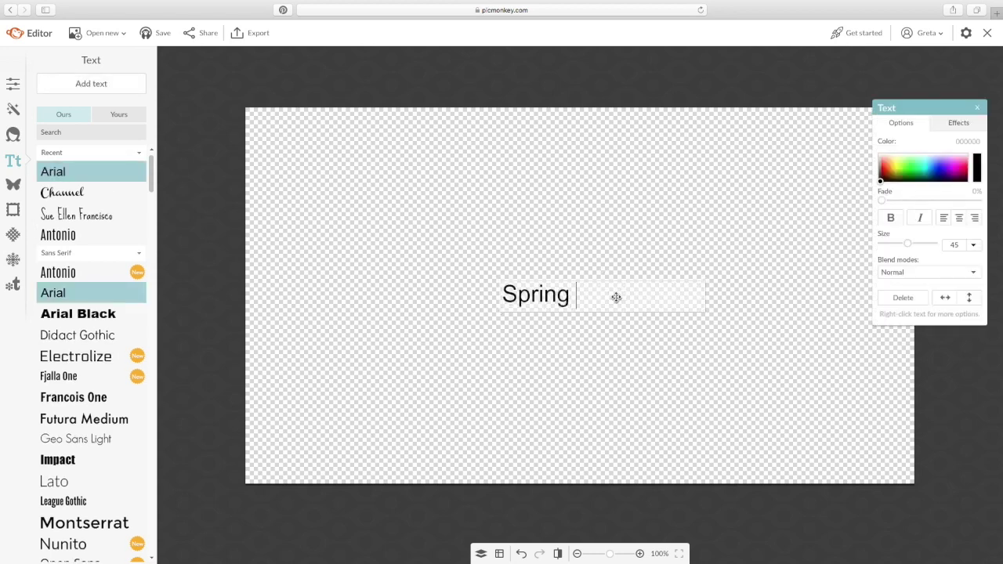
text( is here)
- Try several fonts on the text and settle on the coffeebreak script
key(ctrl+a)
click(62, 191)
click(78, 216)
click(70, 194)
drag(155, 188, 157, 312)
click(108, 258)
click(71, 423)
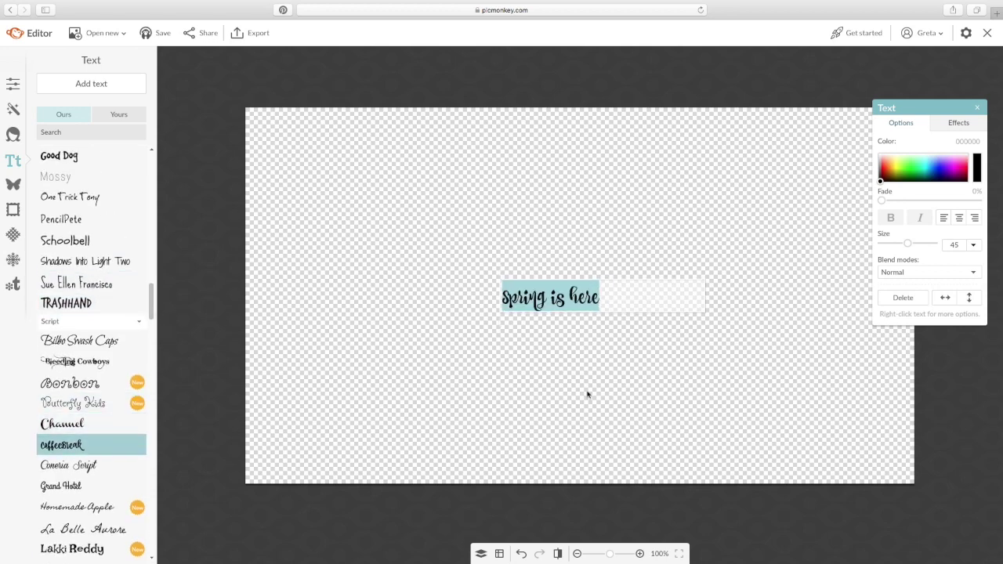
click(61, 485)
click(63, 465)
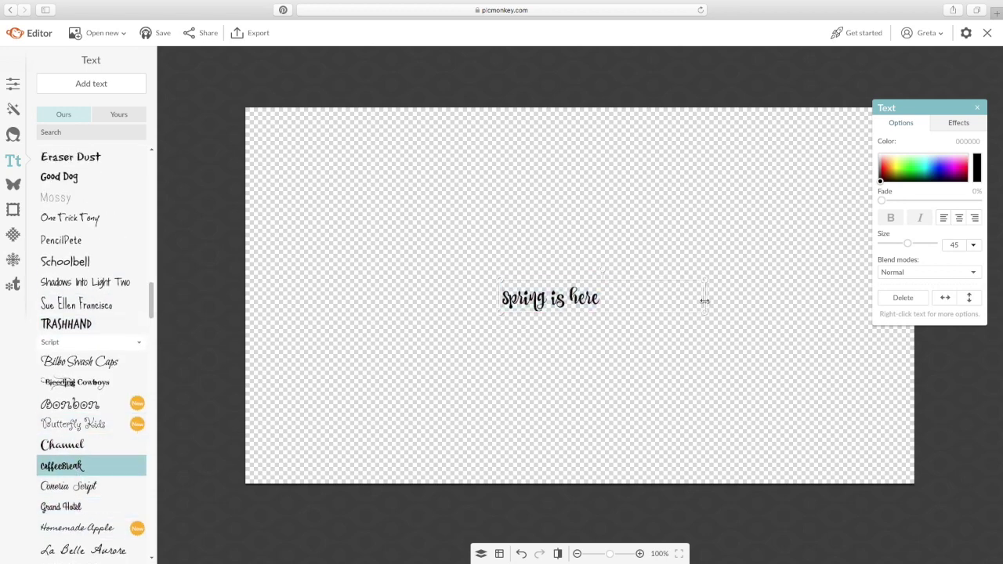
- Enlarge the text to size 133, color it white ffffff, and nudge it higher
drag(637, 312, 817, 249)
drag(883, 166, 901, 146)
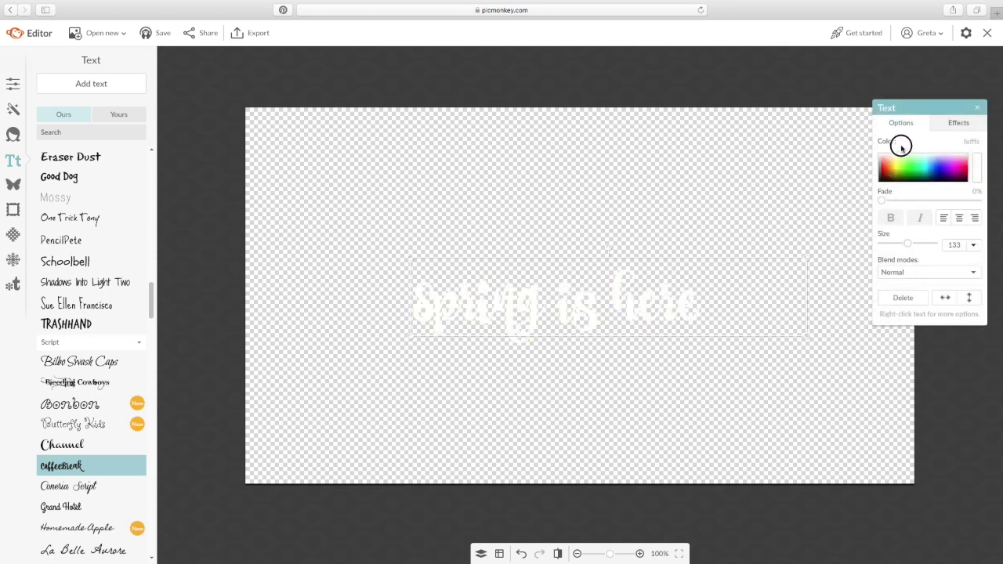
click(627, 404)
drag(580, 314, 586, 303)
click(596, 390)
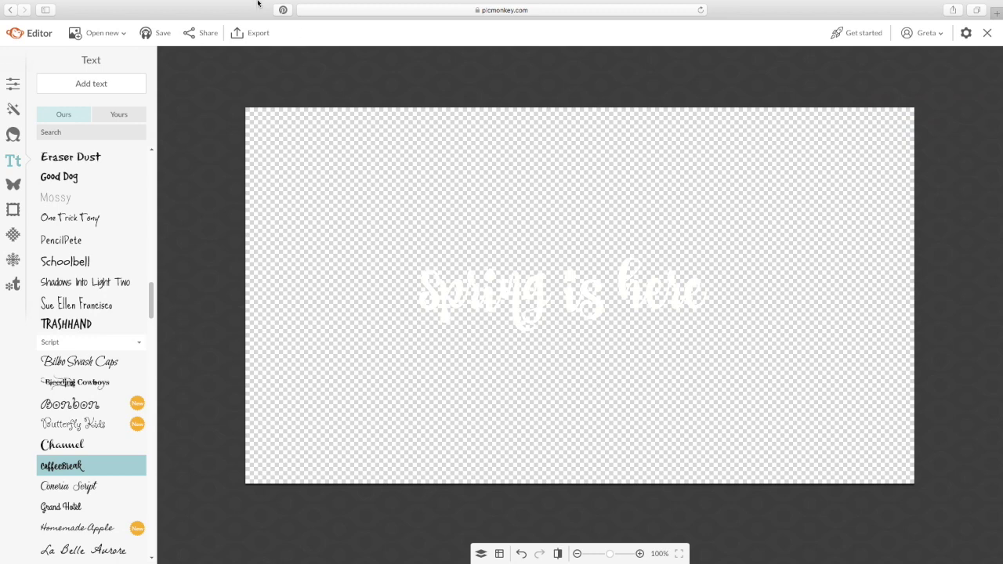
- Export the design to the computer and place the image above the last iMovie clip
click(242, 34)
click(78, 484)
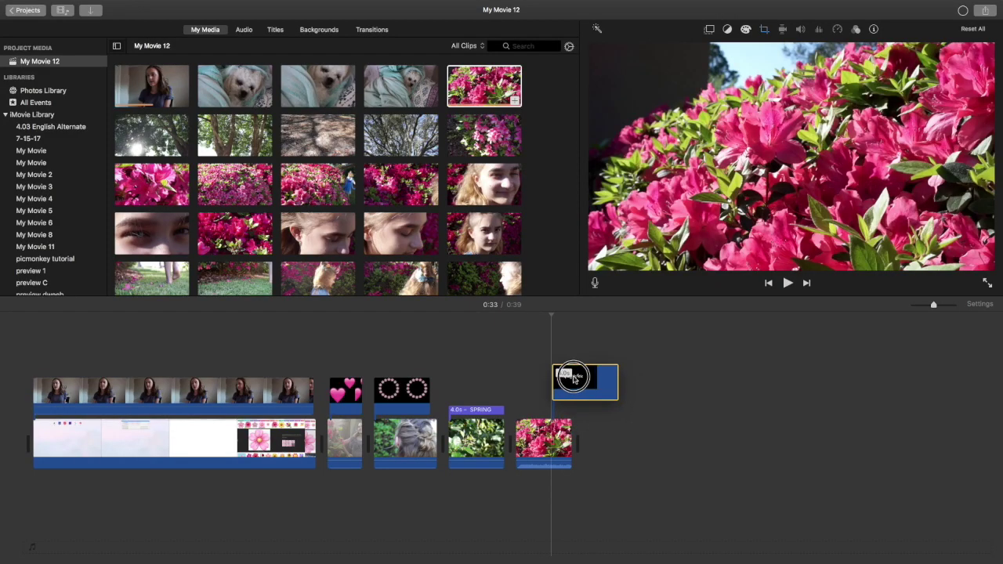
drag(571, 381, 536, 402)
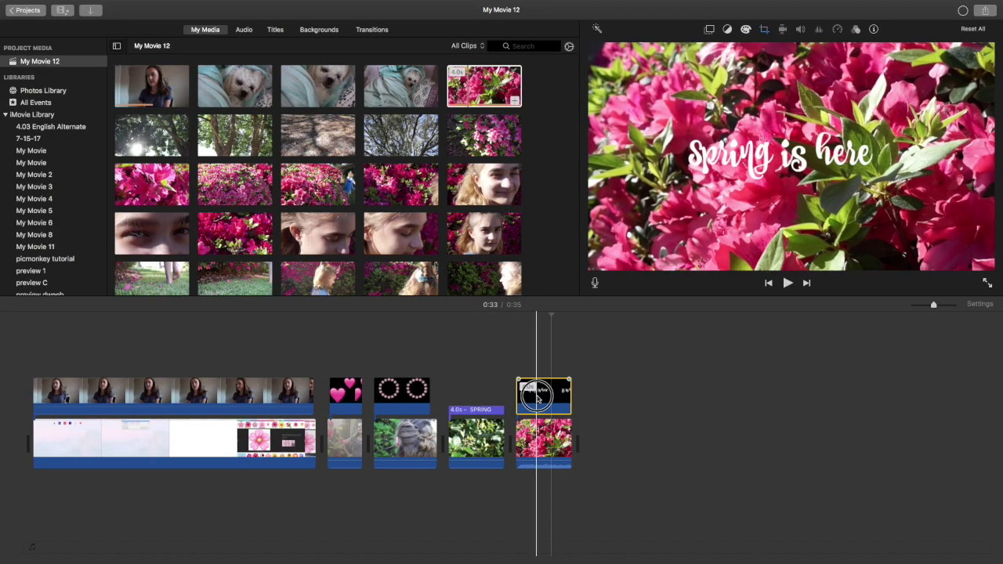
- Set the 'Spring is here' overlay's crop to Fit and its style to Picture in Picture
click(764, 30)
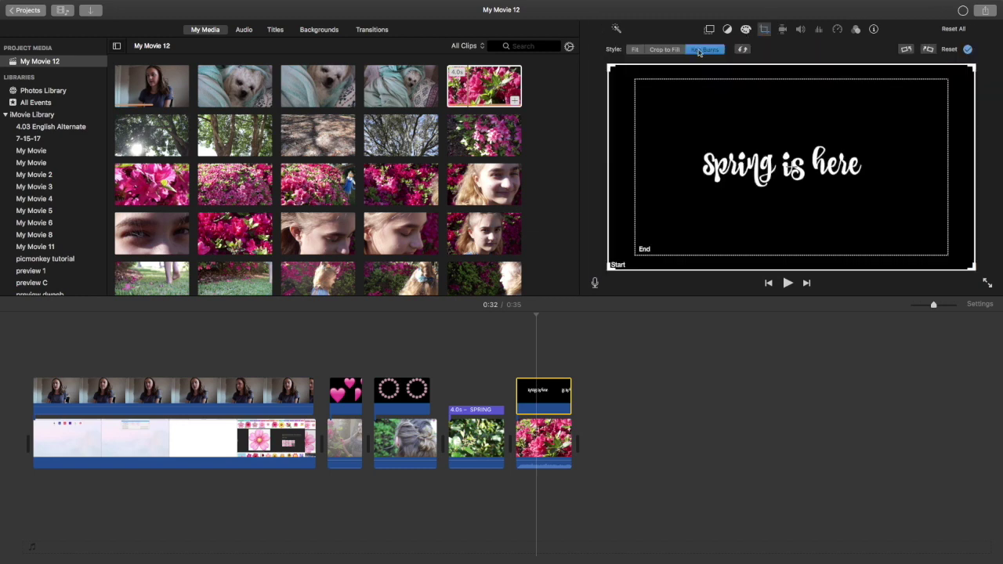
click(636, 50)
click(710, 30)
click(665, 48)
click(653, 87)
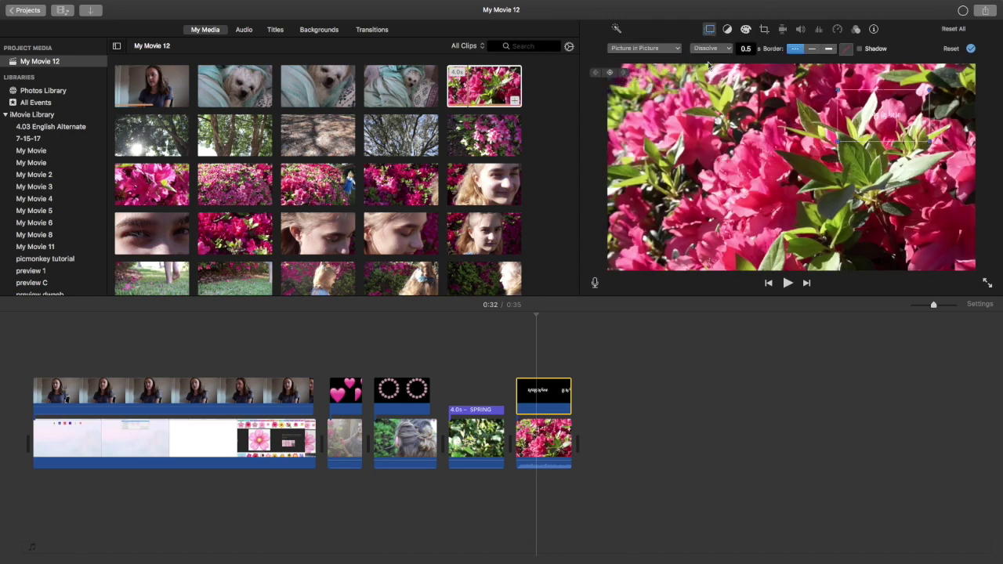
- Give the inset a Zoom in transition, shift it up-right, and play the clip
click(721, 49)
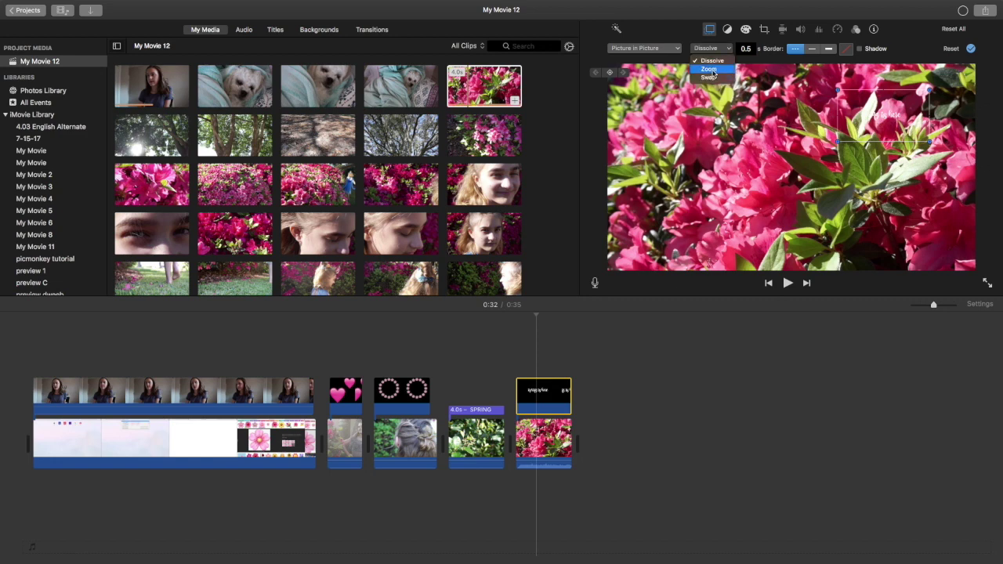
click(710, 69)
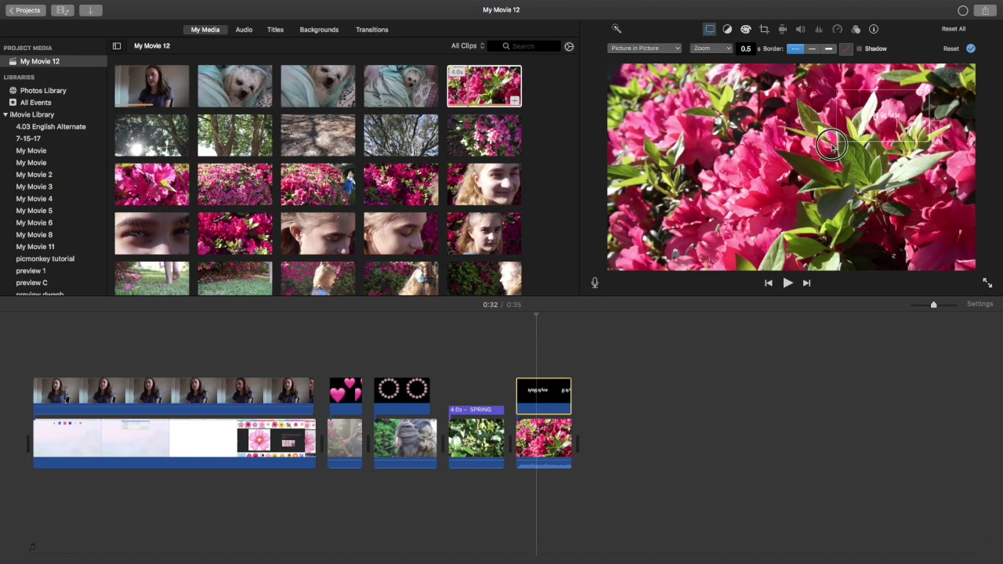
drag(746, 197, 779, 185)
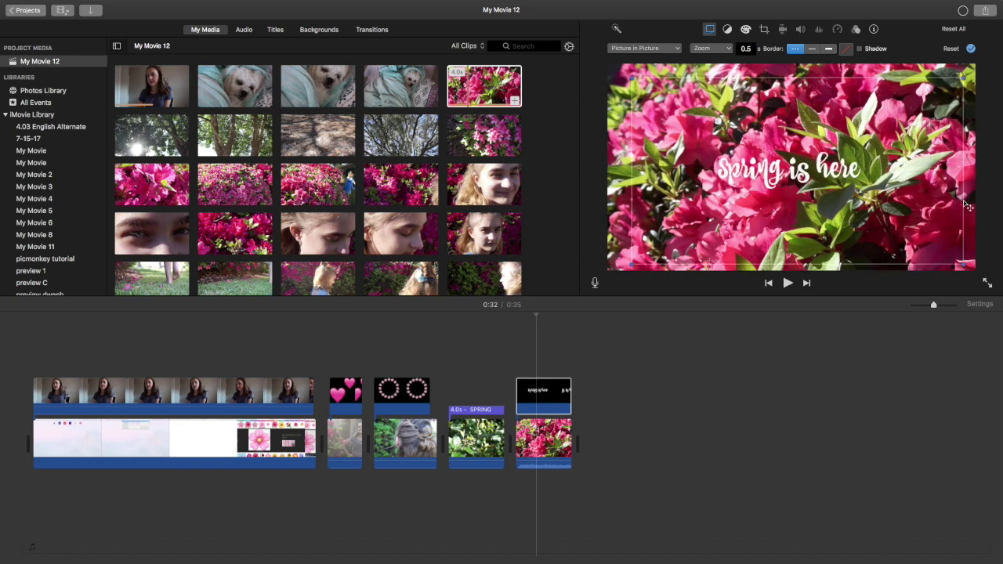
key(space)
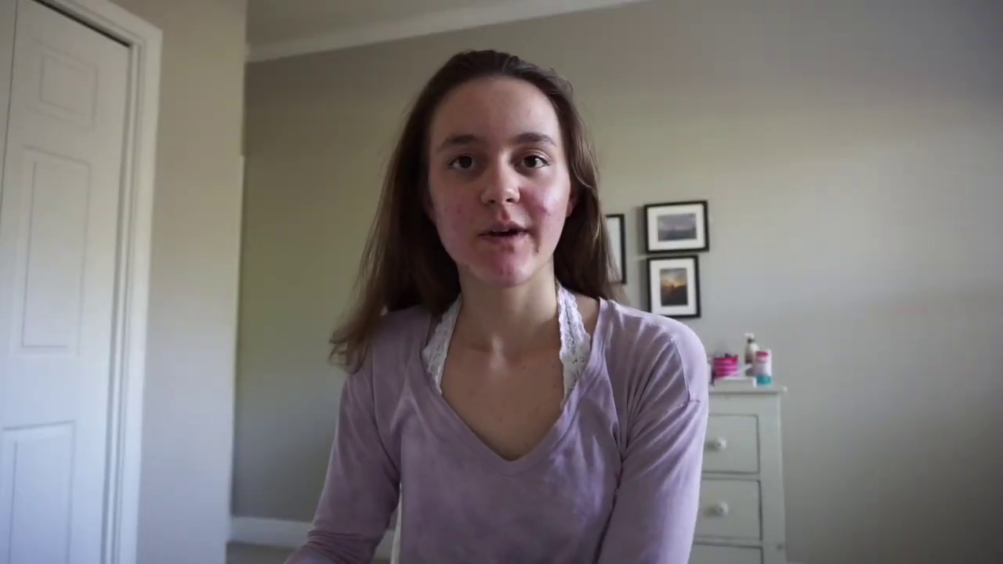